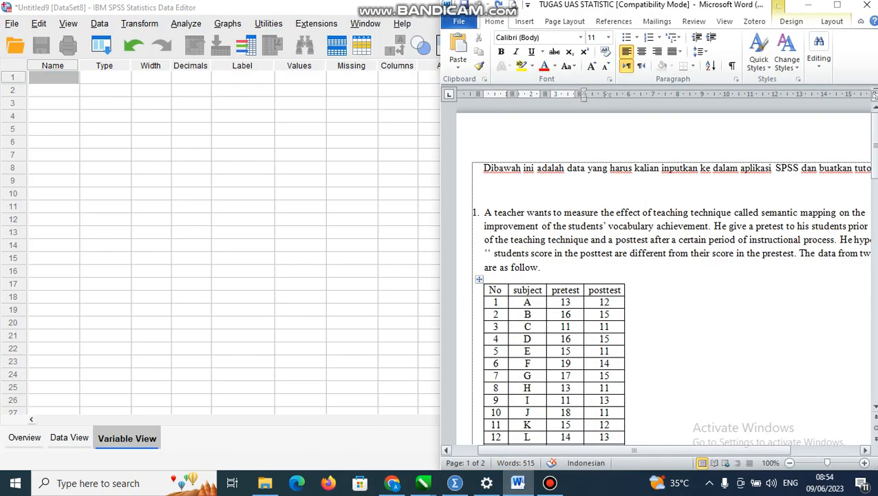
# Maximize the Word document and examine its two statistics exercises with their data tables
pyautogui.click(836, 8)
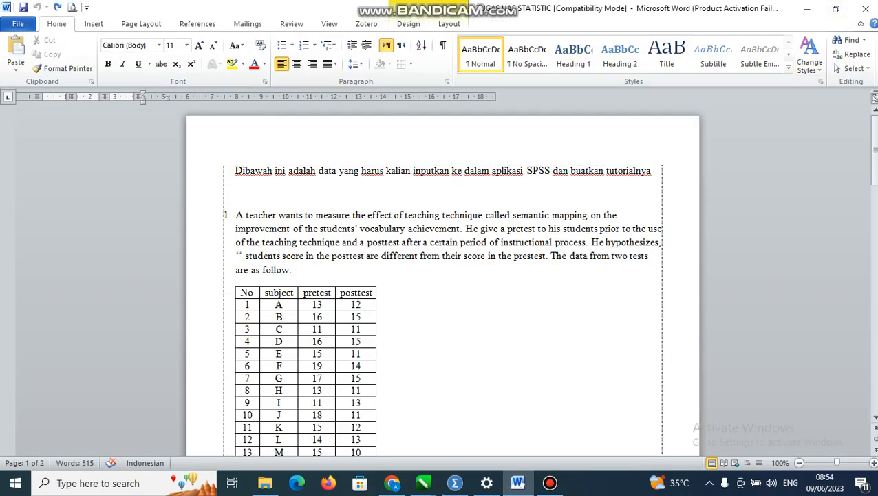
pyautogui.scroll(-10, 441, 276)
pyautogui.scroll(-7, 441, 276)
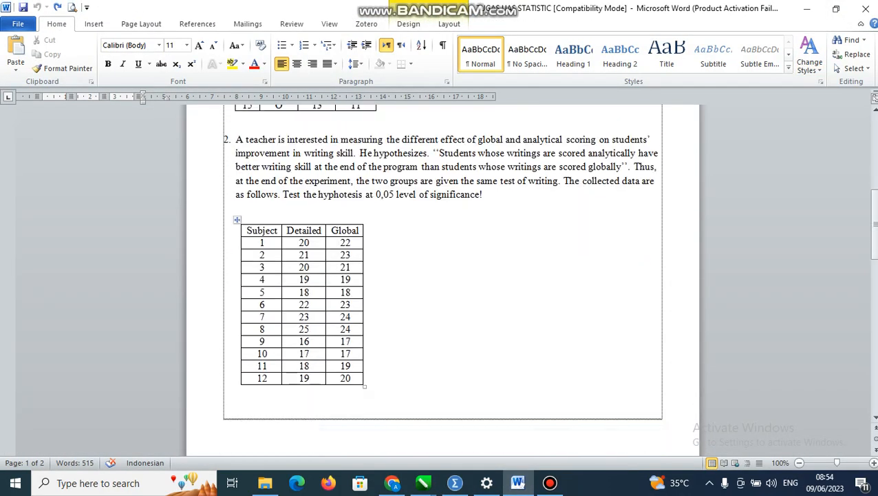
pyautogui.scroll(3, 440, 276)
pyautogui.scroll(1, 440, 276)
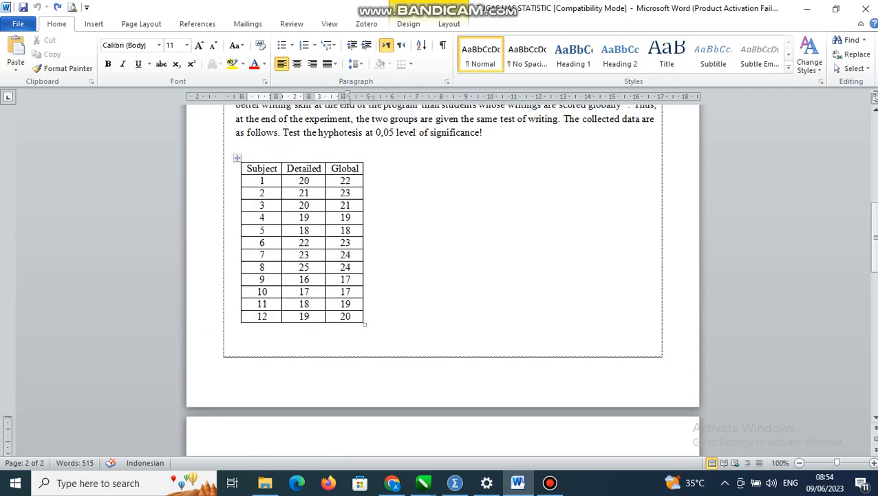
pyautogui.scroll(10, 440, 275)
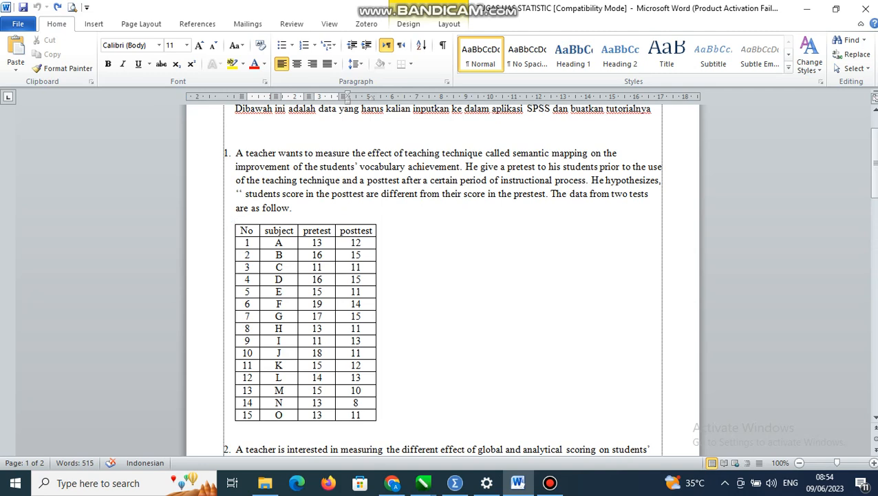
# Switch to SPSS Statistics and define three variables named subject, pretest and posttest
pyautogui.moveTo(550, 482)
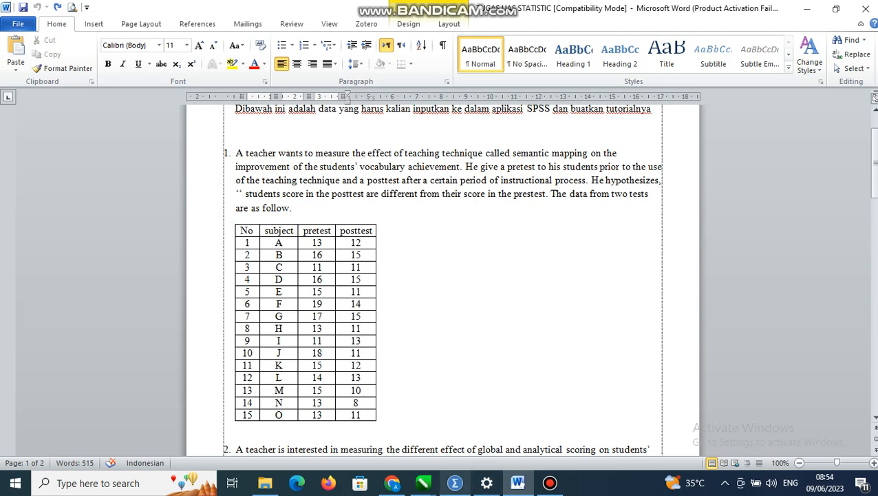
pyautogui.moveTo(518, 483)
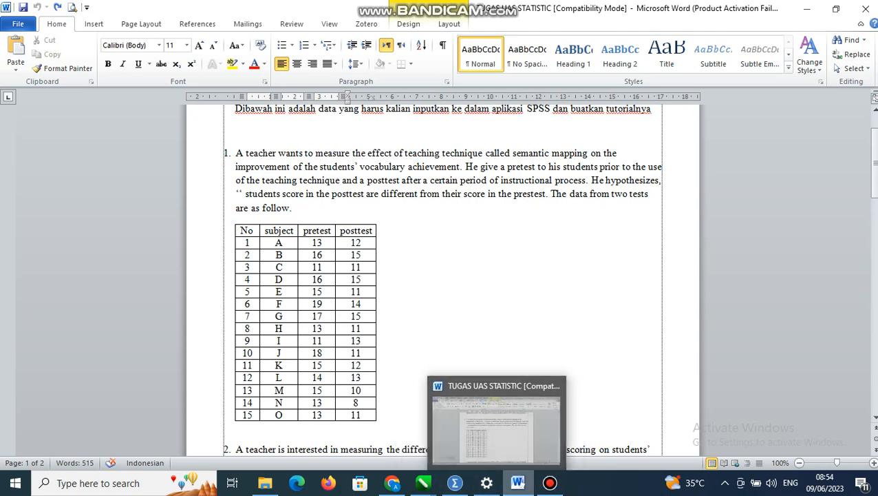
pyautogui.click(455, 483)
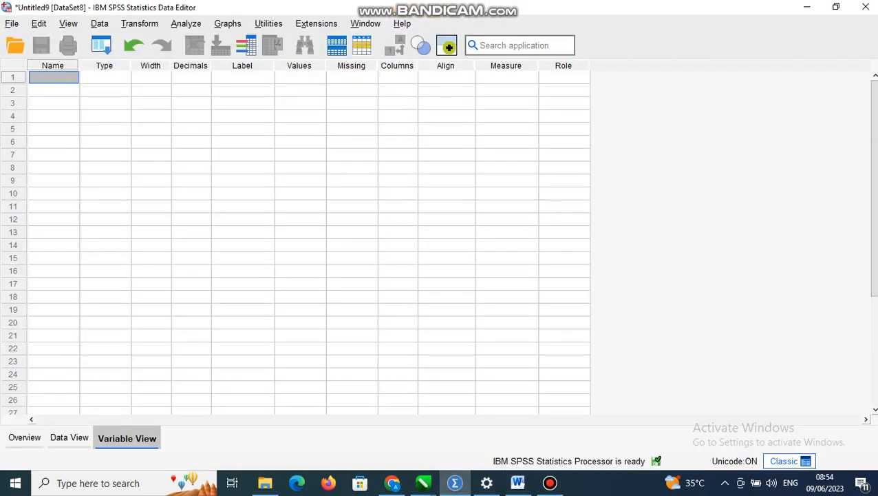
pyautogui.write('subject')
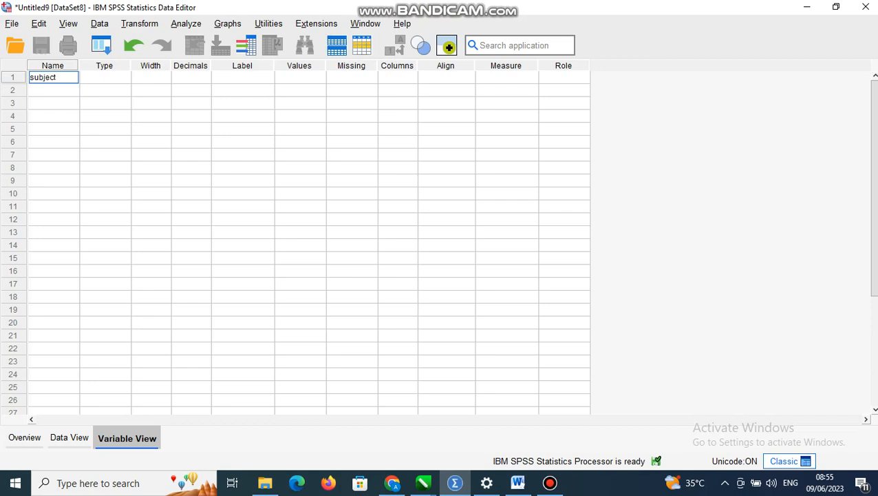
pyautogui.press('Return')
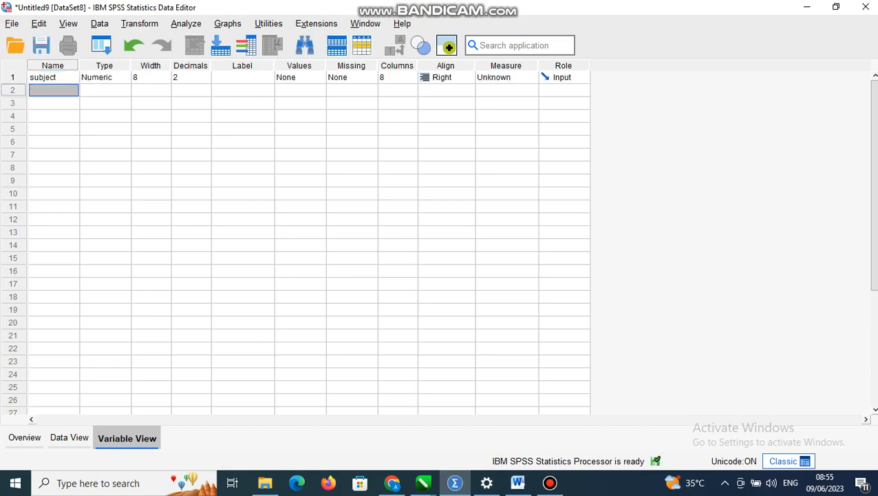
pyautogui.write('pre')
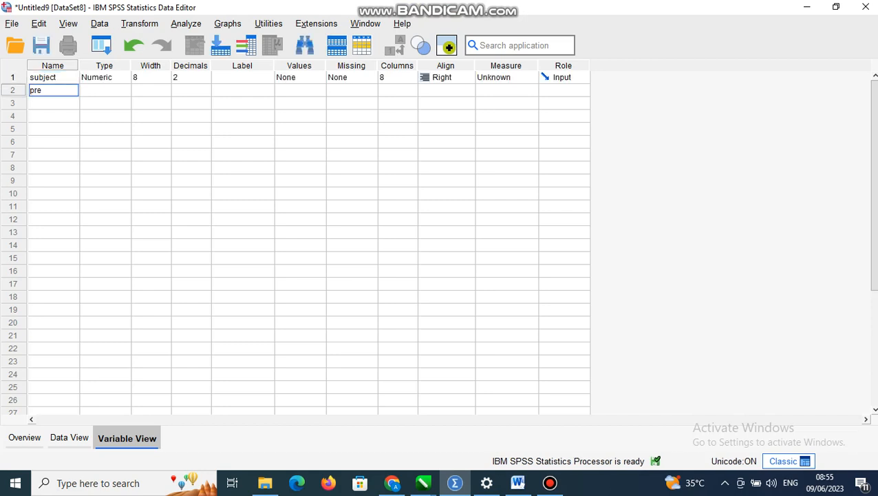
pyautogui.write('test')
pyautogui.press('Return')
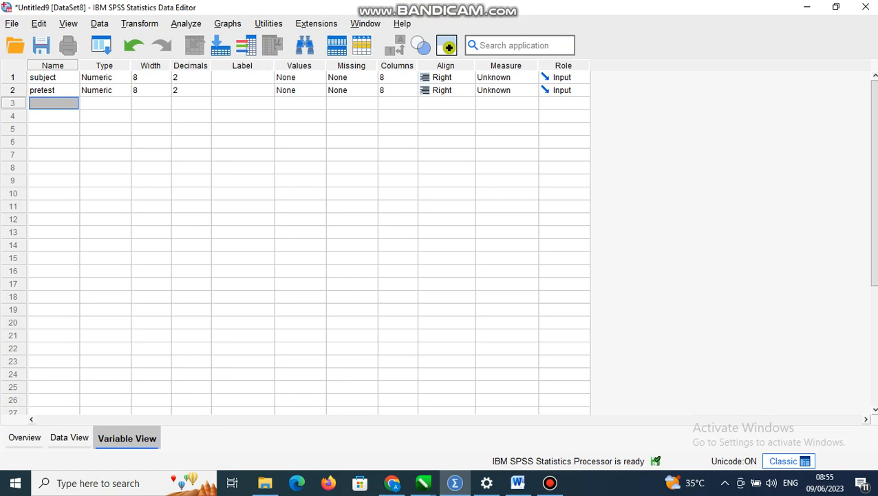
pyautogui.write('posttest')
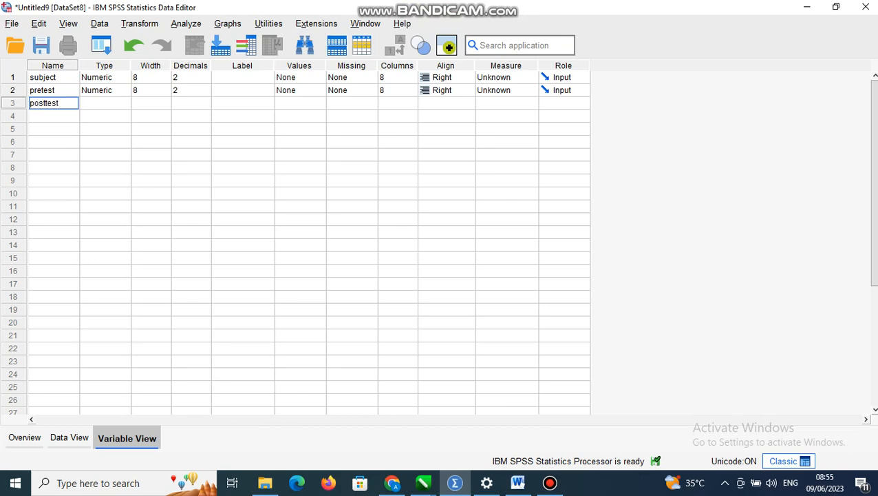
# Change the variable type of subject to String
pyautogui.click(125, 77)
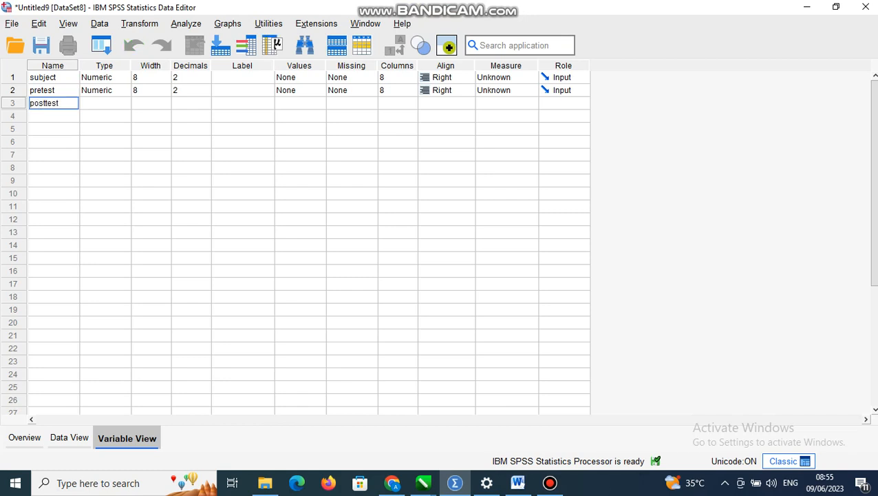
pyautogui.click(289, 259)
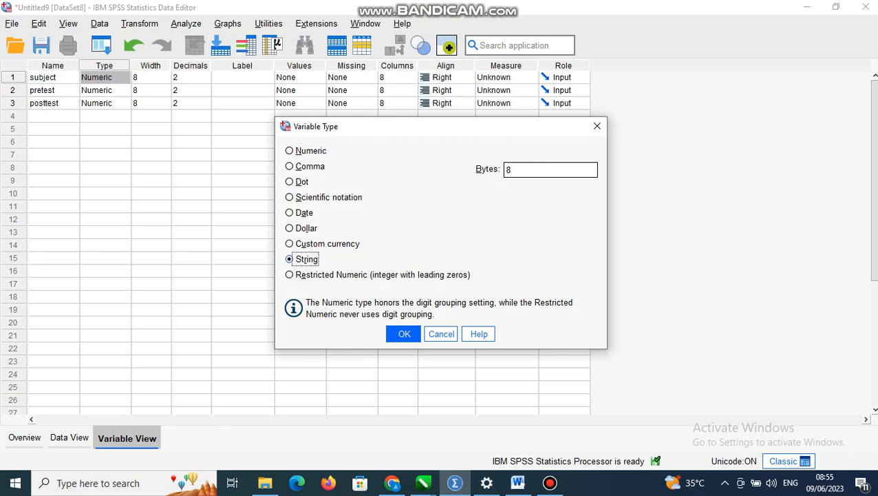
pyautogui.press('Return')
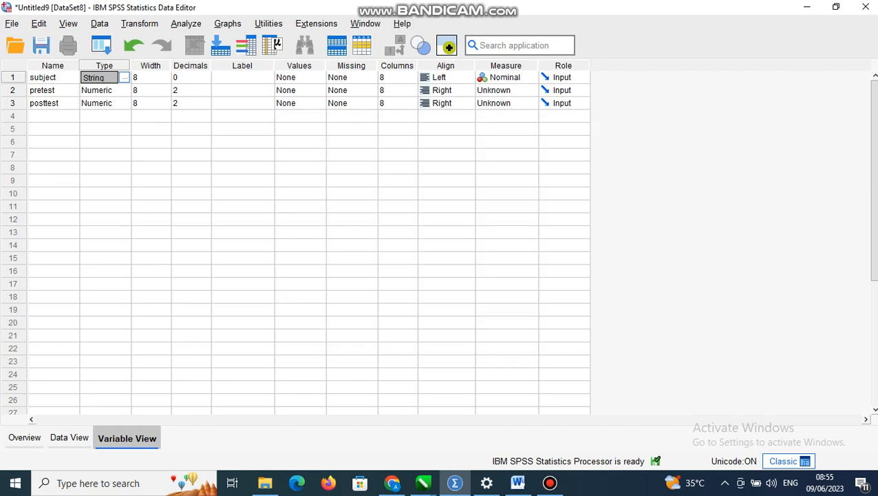
# Set the pretest and posttest variables to 0 decimals and the Scale measurement level
pyautogui.click(190, 91)
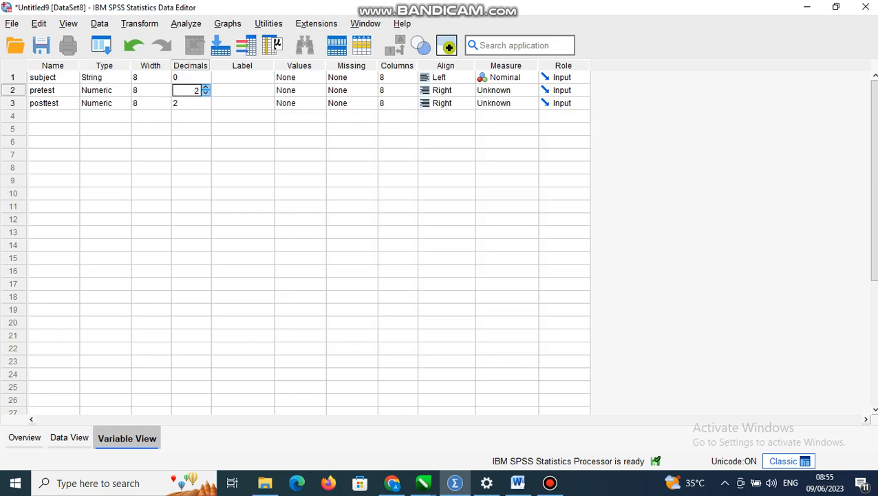
pyautogui.click(206, 93)
pyautogui.click(206, 93)
pyautogui.click(190, 103)
pyautogui.click(206, 106)
pyautogui.click(206, 106)
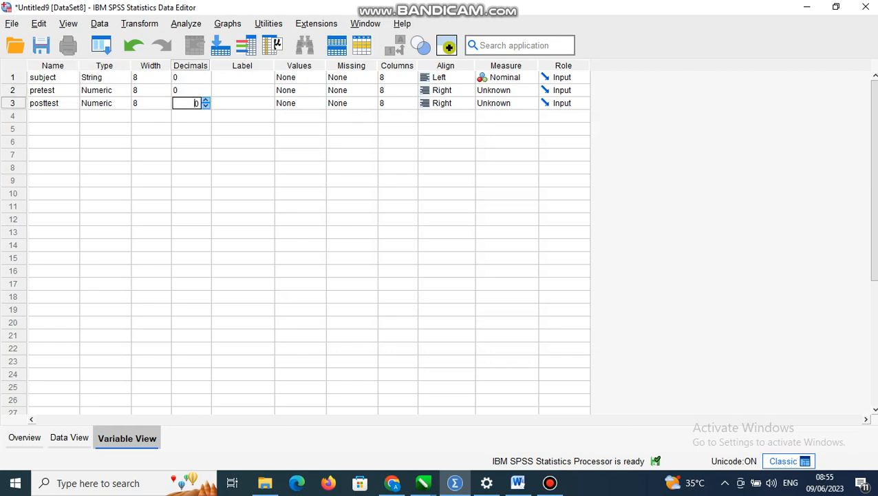
pyautogui.click(531, 90)
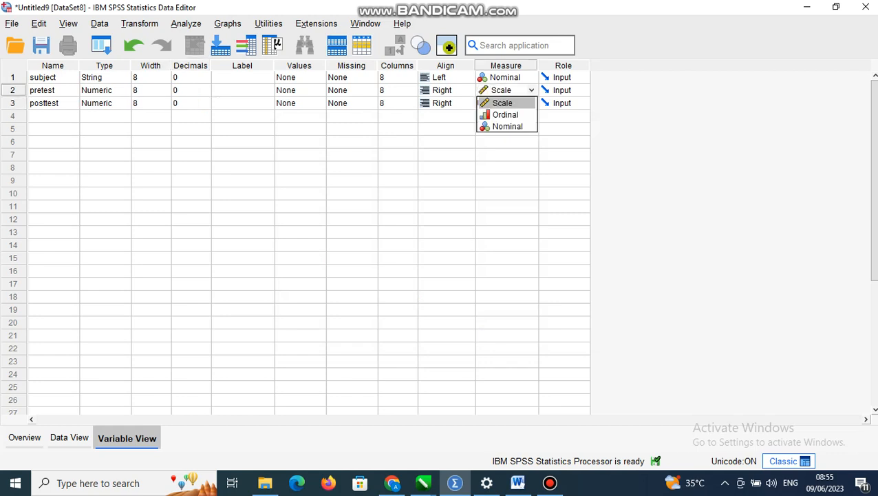
pyautogui.click(500, 102)
pyautogui.click(531, 103)
pyautogui.click(499, 114)
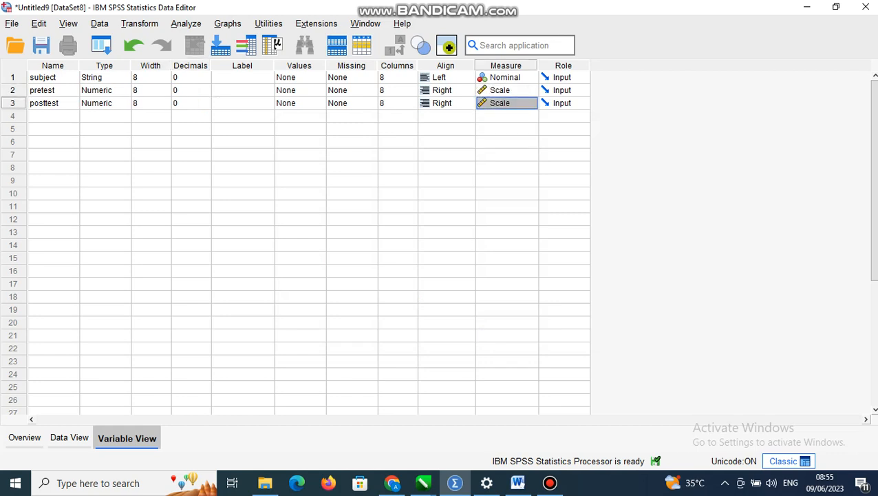
# Copy the subject, pretest and posttest values of exercise 1 from the Word table into the SPSS data sheet, starting at row 1
pyautogui.click(69, 437)
pyautogui.click(517, 482)
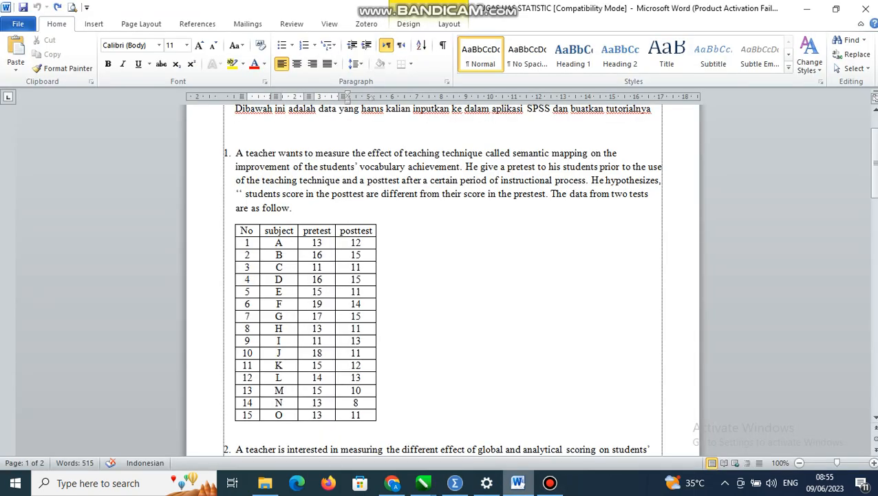
pyautogui.moveTo(276, 242); pyautogui.dragTo(351, 414)
pyautogui.hotkey('ctrl', 'c')
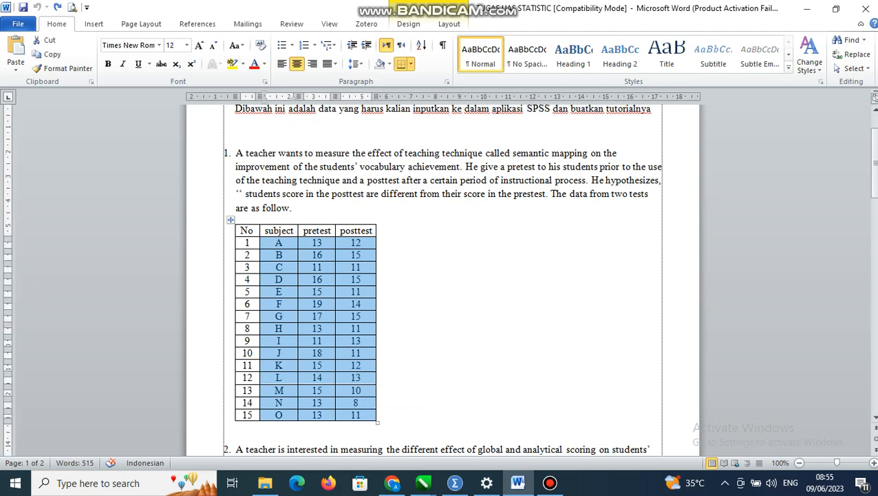
pyautogui.click(455, 482)
pyautogui.click(48, 104)
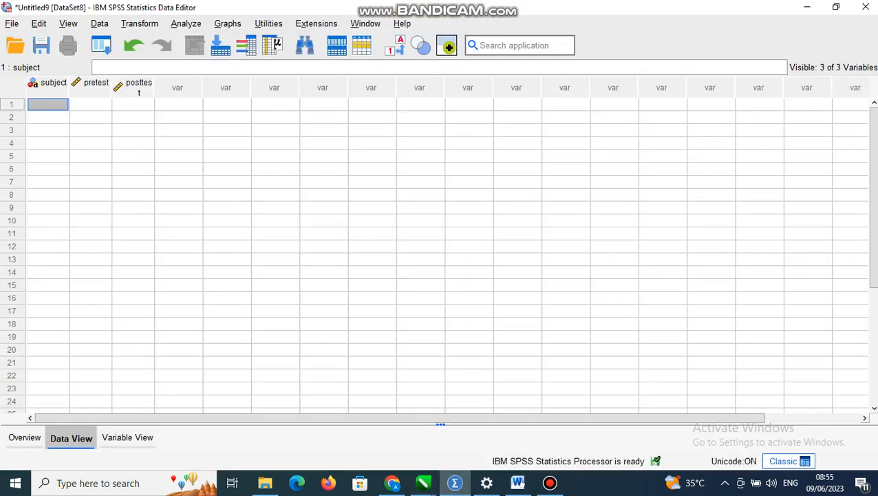
pyautogui.hotkey('ctrl', 'v')
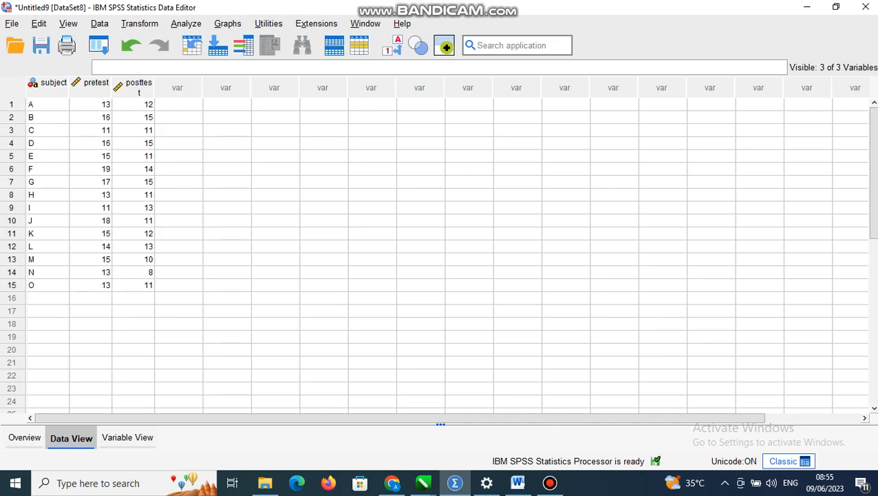
# Run a Paired-Samples T Test with pretest as Variable1 and posttest as Variable2
pyautogui.click(185, 23)
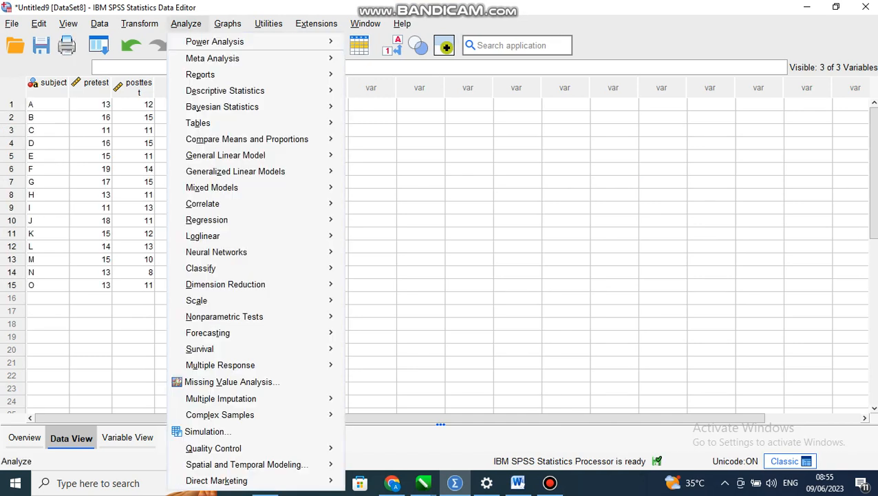
pyautogui.moveTo(262, 139)
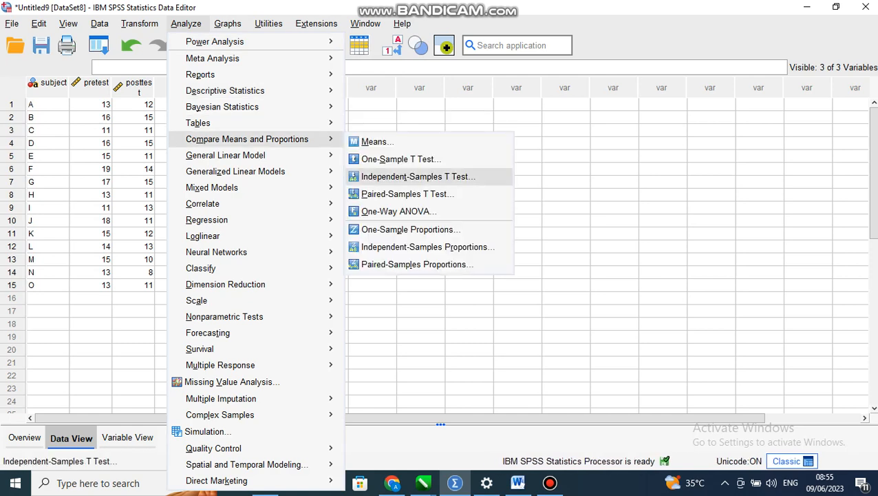
pyautogui.click(407, 193)
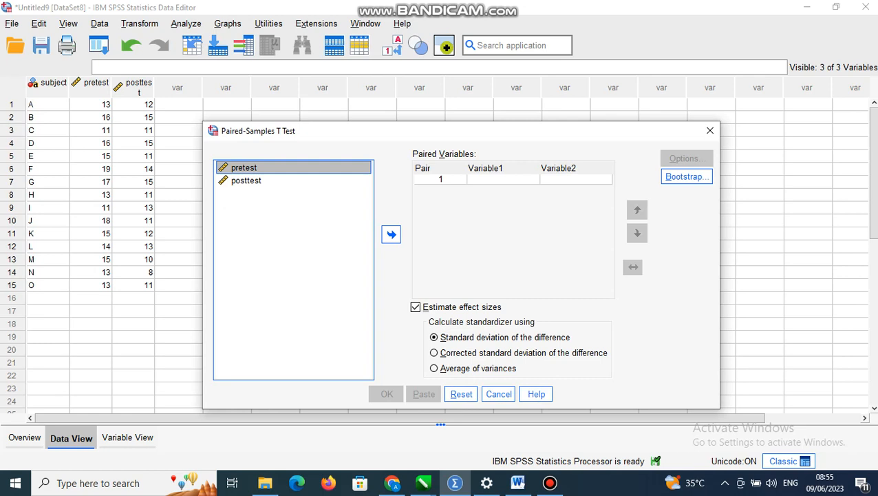
pyautogui.click(391, 234)
pyautogui.click(247, 180)
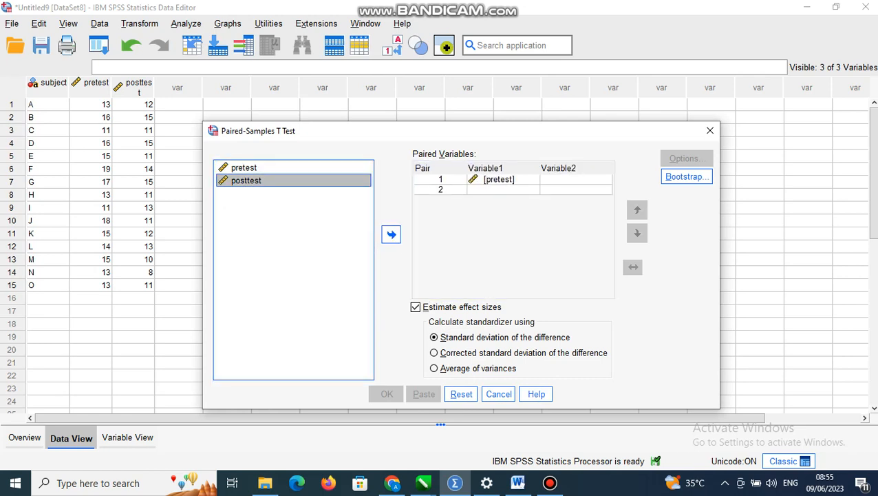
pyautogui.click(391, 234)
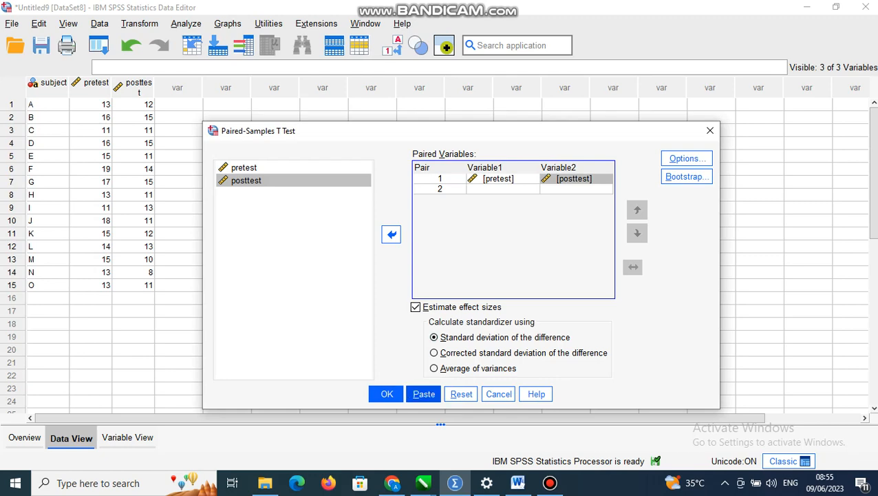
pyautogui.click(387, 394)
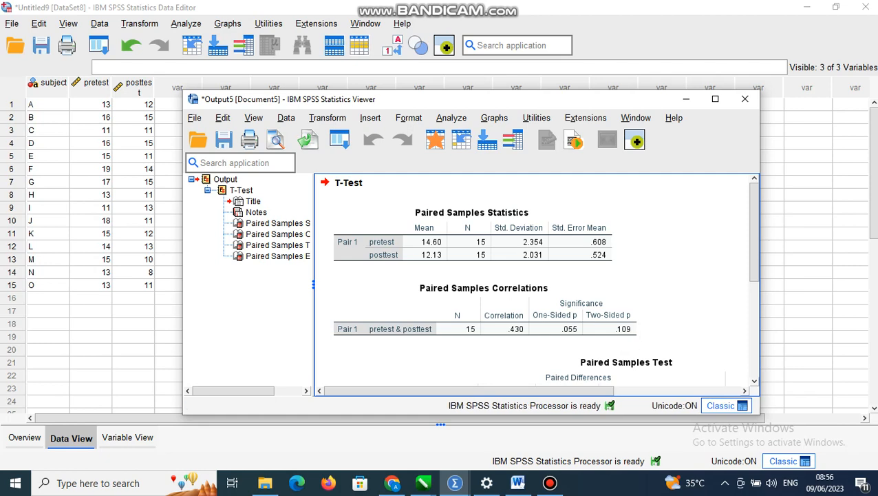
# Minimize the test output and create a new empty dataset
pyautogui.click(686, 98)
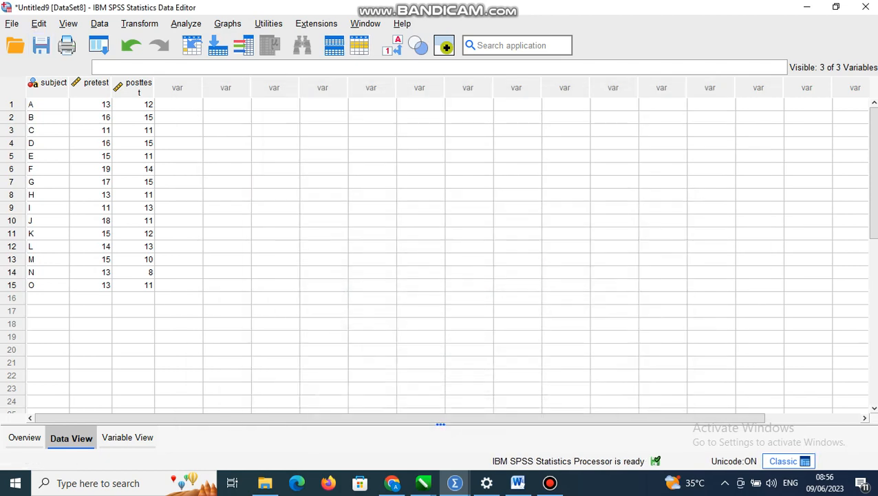
pyautogui.click(12, 23)
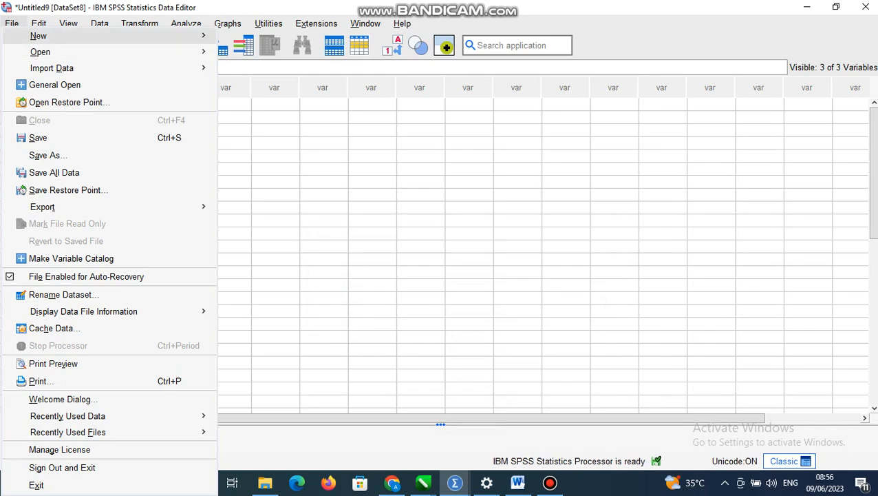
pyautogui.moveTo(41, 35)
pyautogui.click(243, 35)
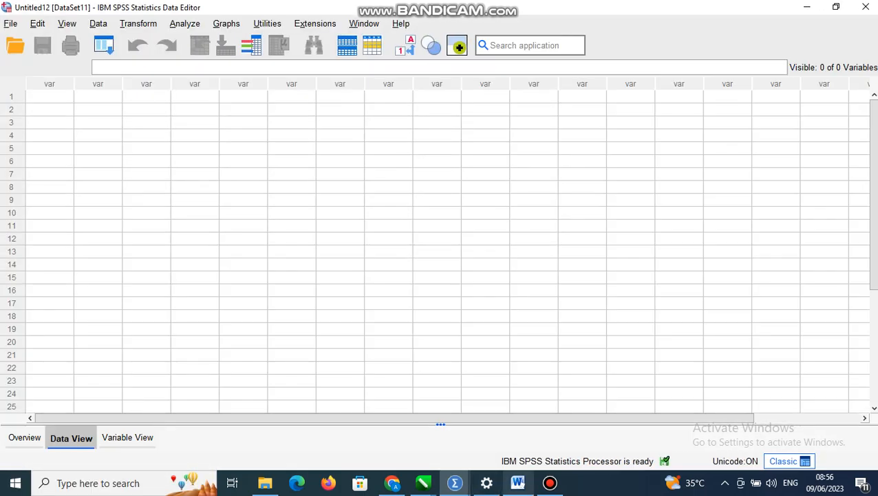
# Switch to Word and examine exercise 2 on detailed and global scoring with its data table
pyautogui.moveTo(518, 482)
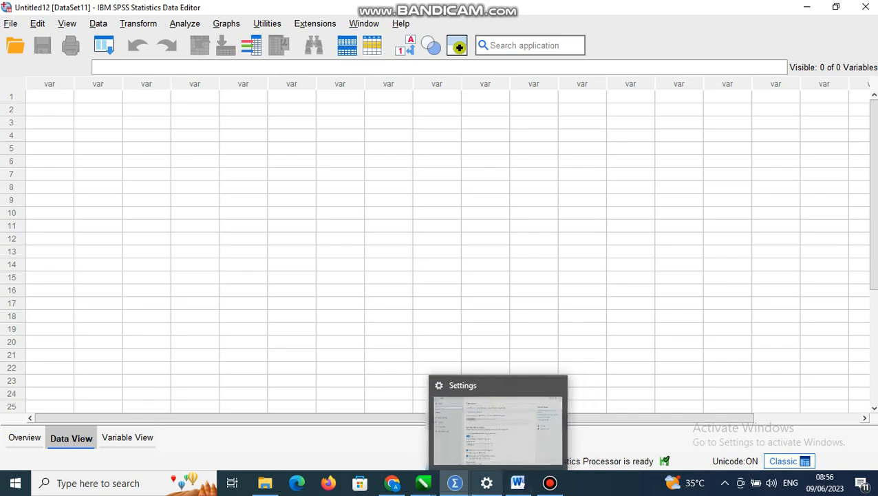
pyautogui.click(518, 482)
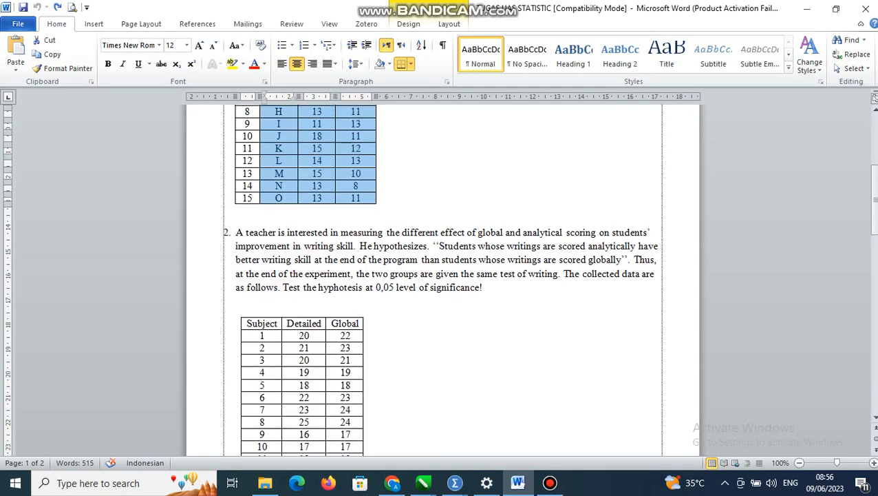
pyautogui.scroll(-1, 367, 329)
pyautogui.click(368, 329)
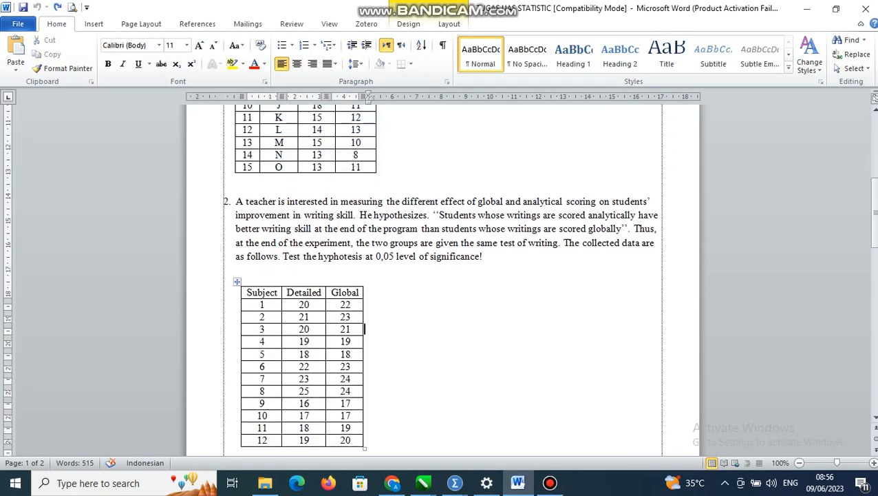
# Switch to the new empty SPSS dataset and define three variables named subject, detailed and global
pyautogui.click(455, 481)
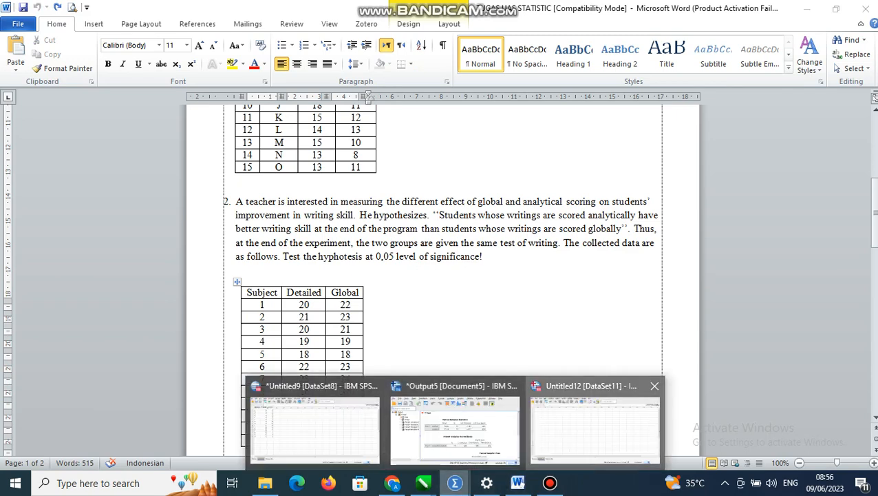
pyautogui.click(595, 423)
pyautogui.click(128, 438)
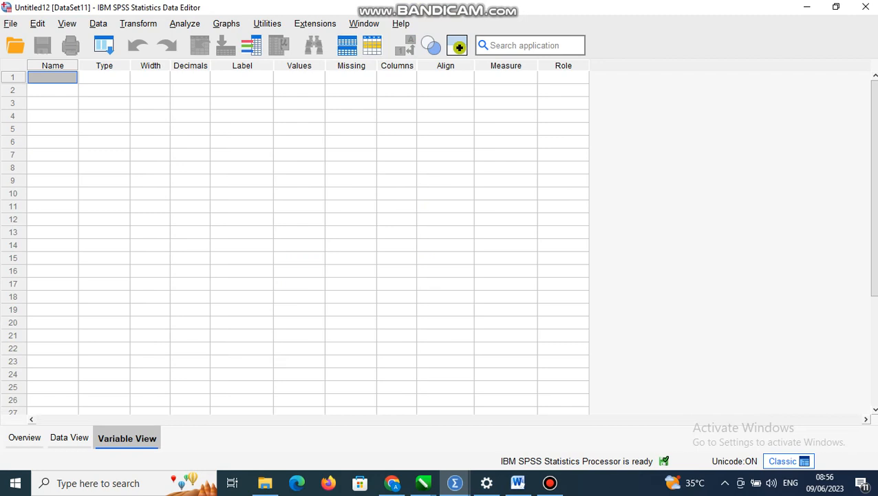
pyautogui.write('sube')
pyautogui.press('Return')
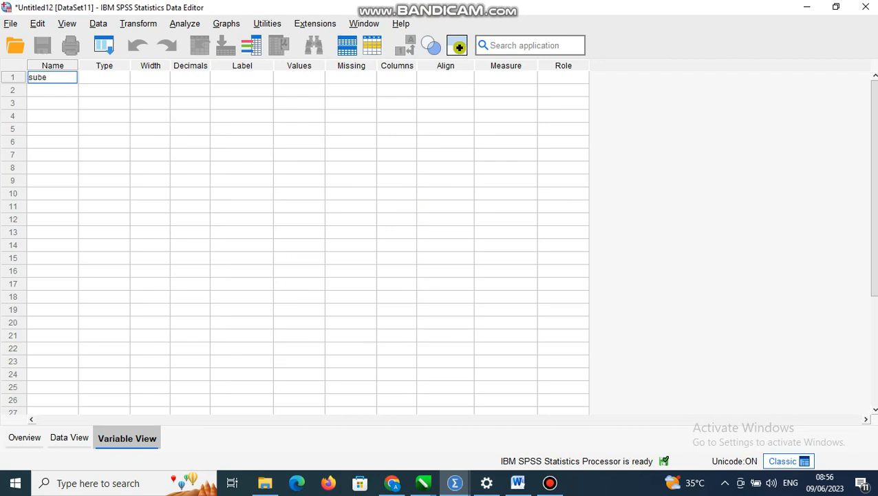
pyautogui.press('F2')
pyautogui.press('BackSpace')
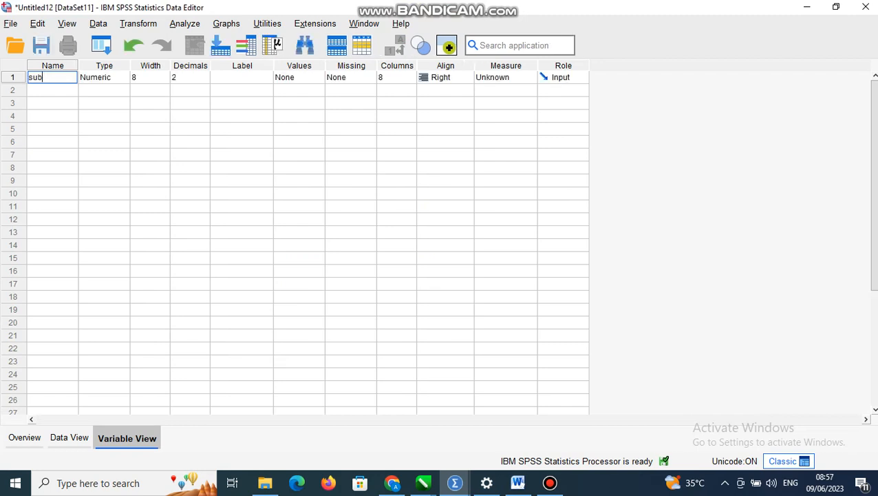
pyautogui.write('ject')
pyautogui.press('Return')
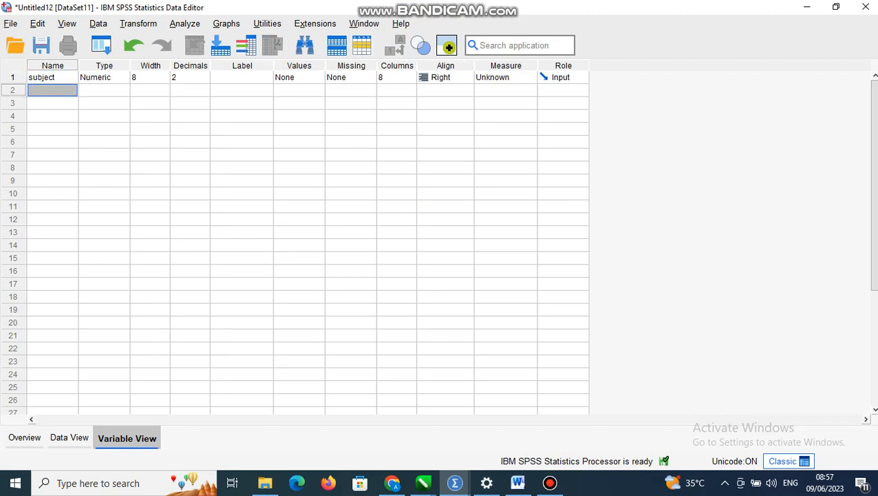
pyautogui.write('detailed')
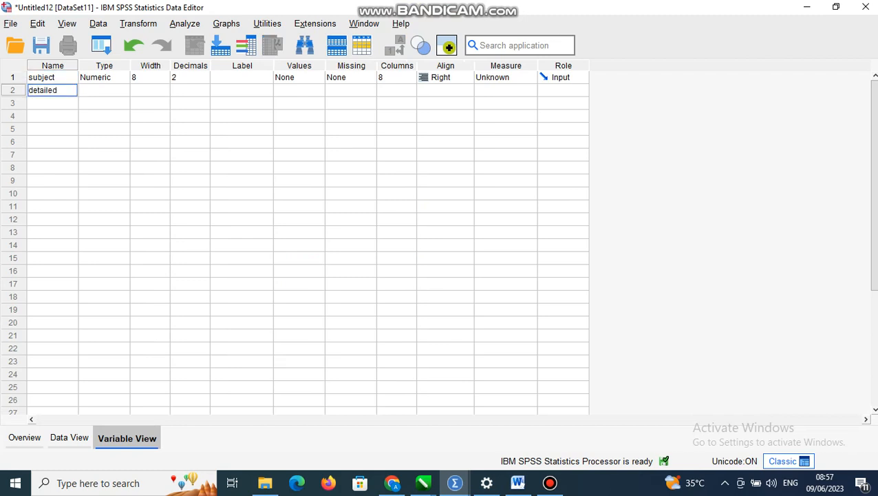
pyautogui.press('Return')
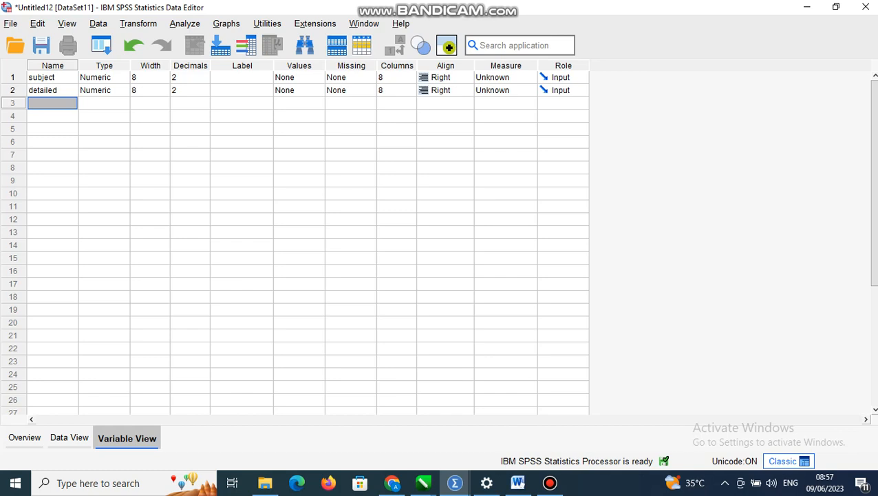
pyautogui.write('global')
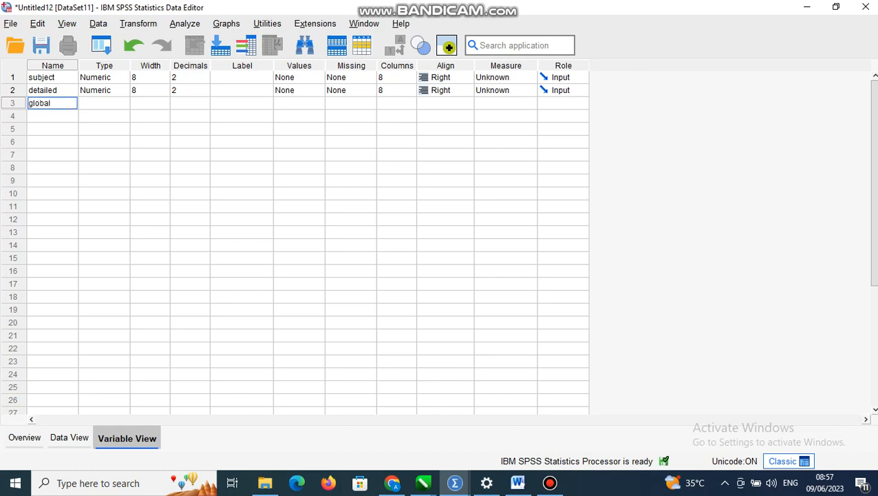
# Change the type of the subject variable to String
pyautogui.click(123, 77)
pyautogui.click(289, 259)
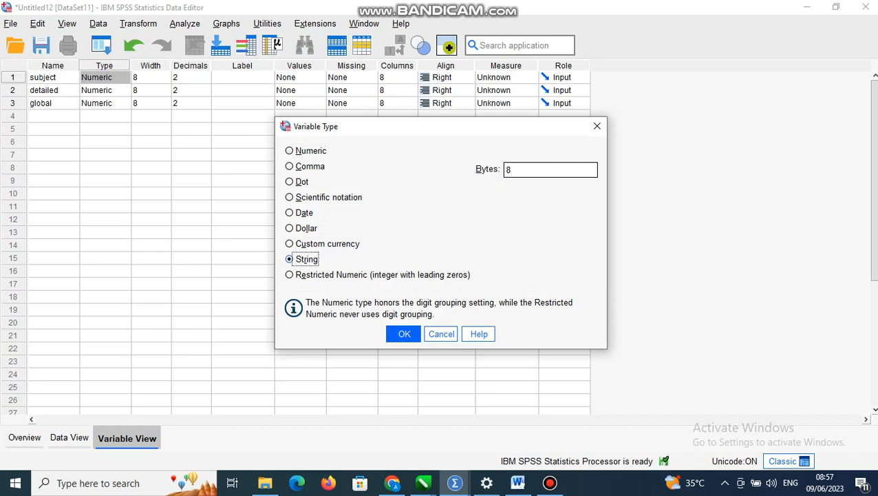
pyautogui.click(404, 334)
# Set the detailed and global variables to 0 decimals and the Scale measurement level
pyautogui.click(205, 93)
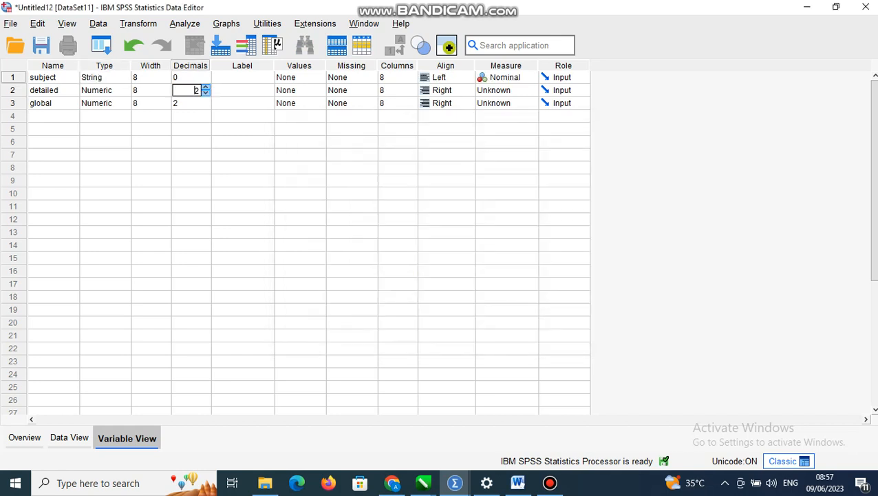
pyautogui.click(205, 93)
pyautogui.click(205, 101)
pyautogui.click(205, 106)
pyautogui.click(205, 106)
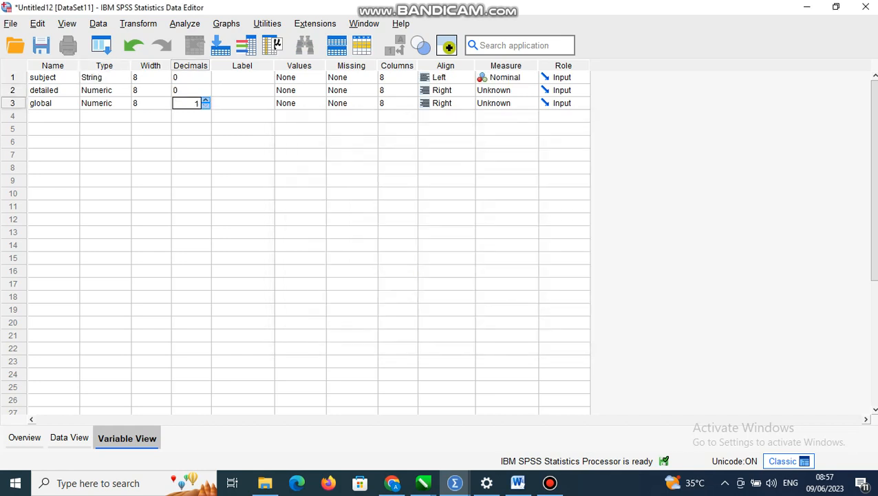
pyautogui.click(205, 106)
pyautogui.click(530, 91)
pyautogui.click(530, 103)
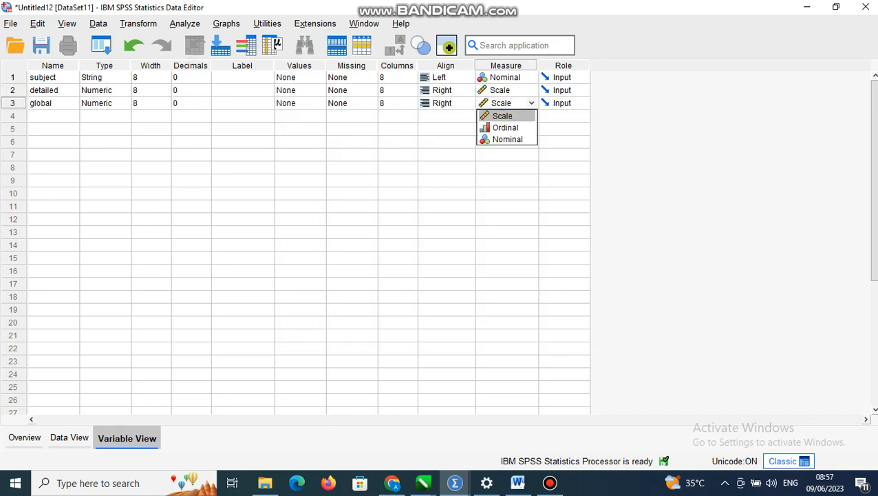
pyautogui.click(503, 115)
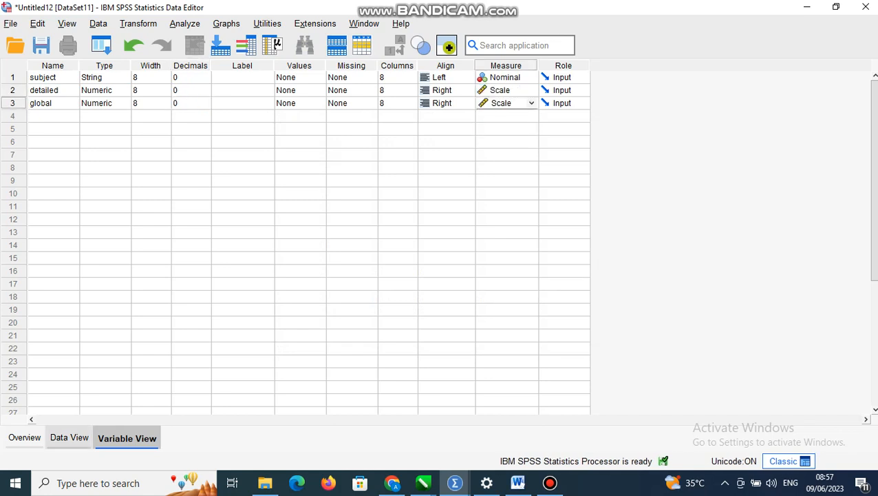
# Copy the 12 data rows of exercise 2 from the Word table into the SPSS data sheet, starting at row 1 of subject
pyautogui.click(69, 438)
pyautogui.click(517, 483)
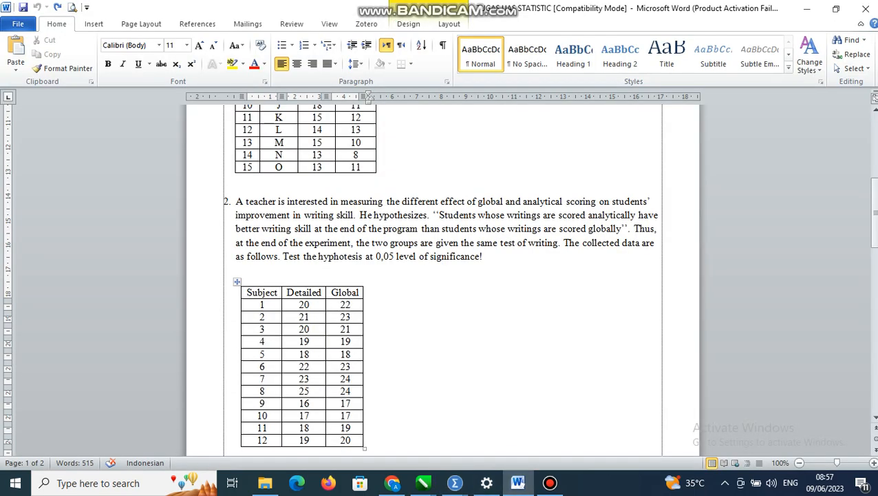
pyautogui.moveTo(260, 305); pyautogui.dragTo(348, 440)
pyautogui.hotkey('ctrl', 'c')
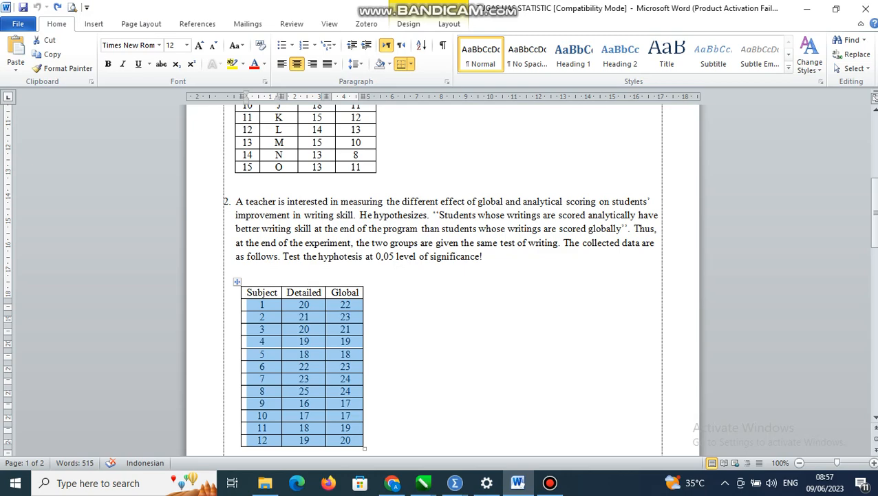
pyautogui.click(455, 483)
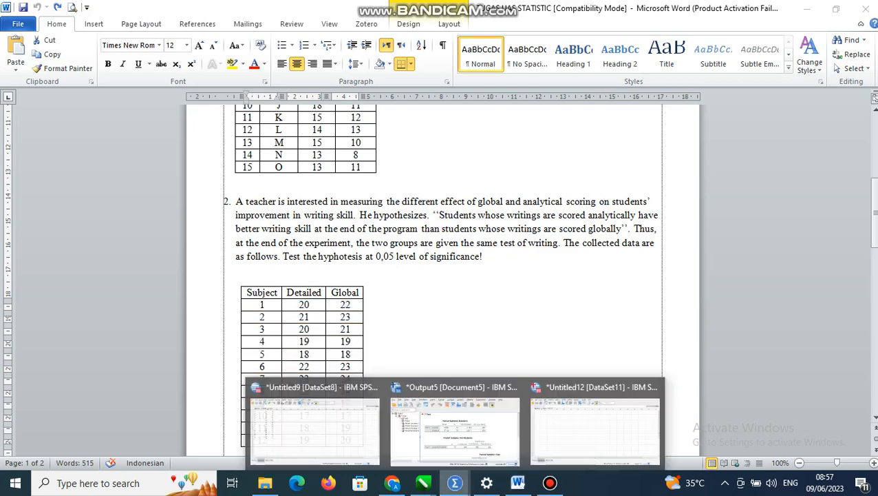
pyautogui.click(592, 462)
pyautogui.click(49, 104)
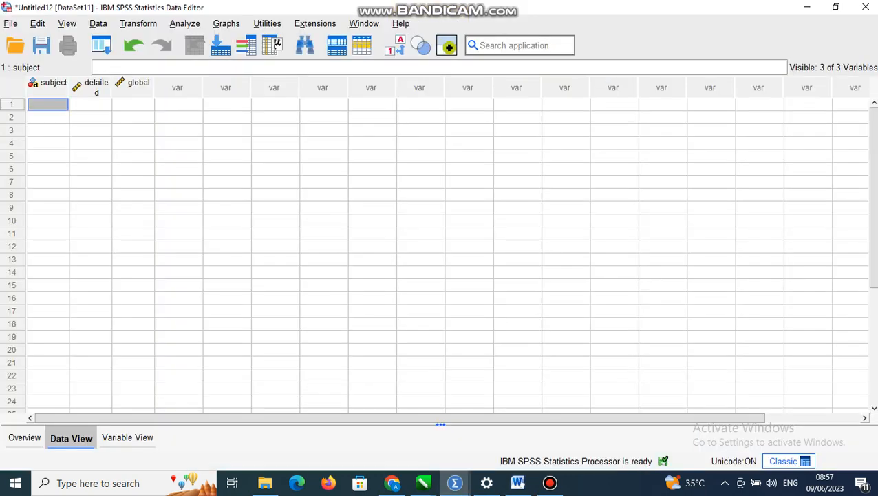
pyautogui.hotkey('ctrl', 'v')
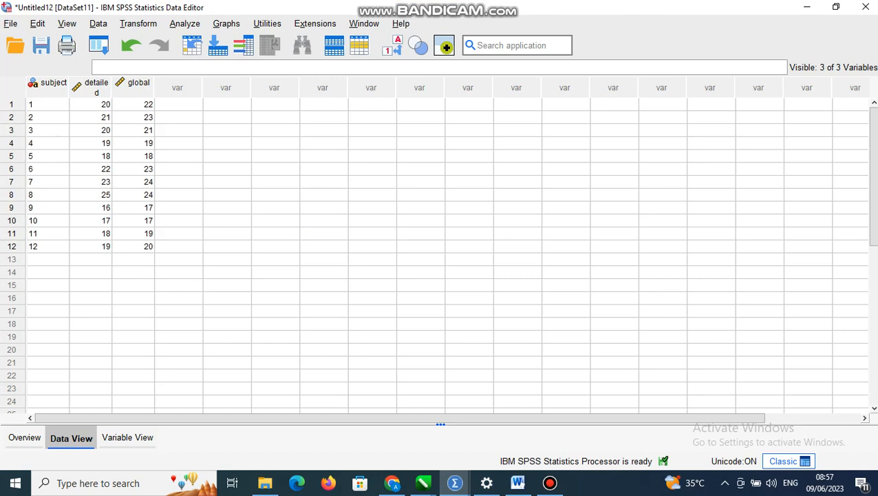
# Run a Paired-Samples T Test with detailed as Variable1 and global as Variable2
pyautogui.click(186, 23)
pyautogui.moveTo(247, 139)
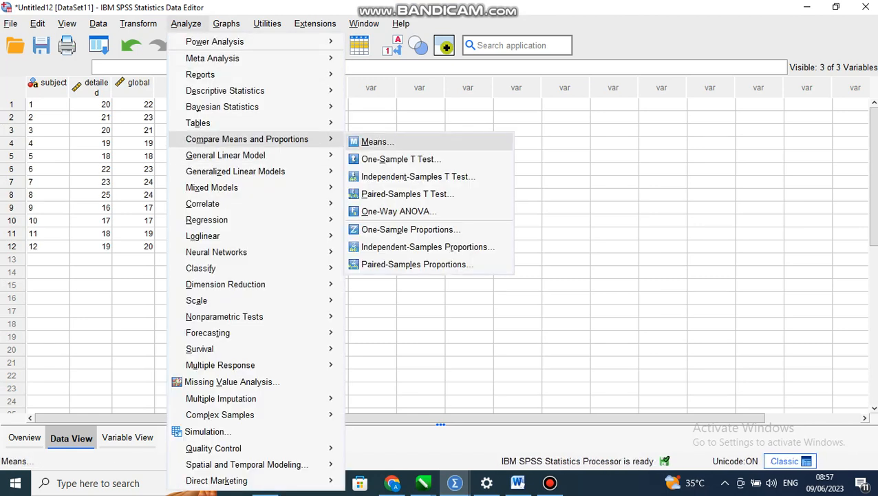
pyautogui.click(407, 193)
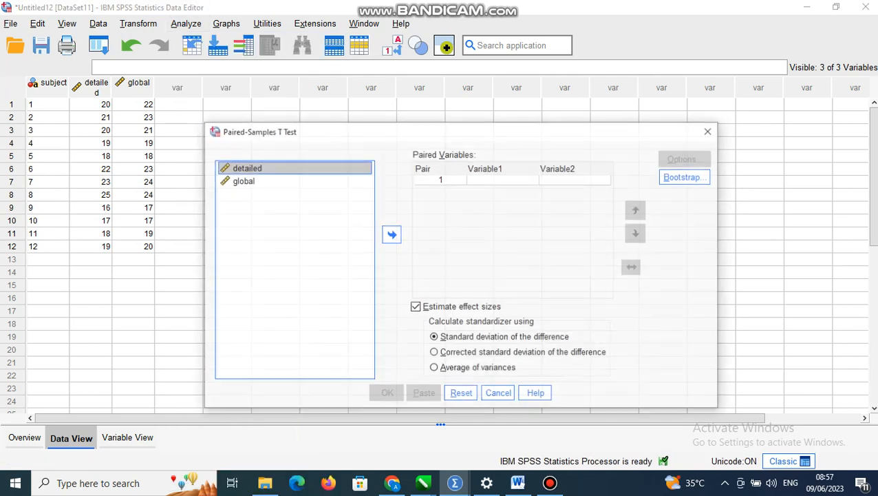
pyautogui.click(391, 234)
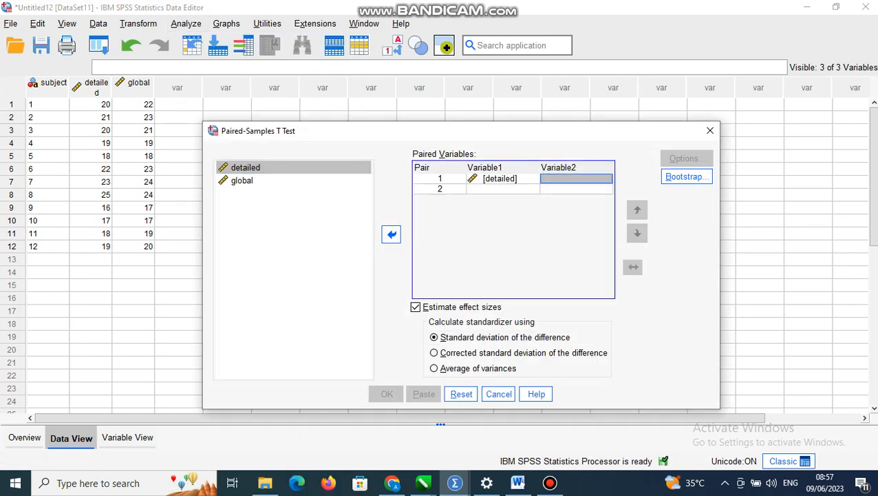
pyautogui.click(391, 234)
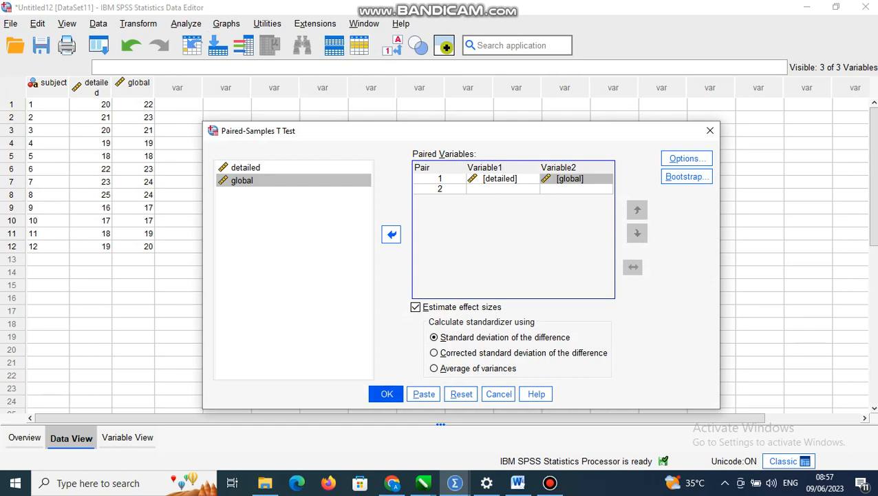
pyautogui.click(387, 394)
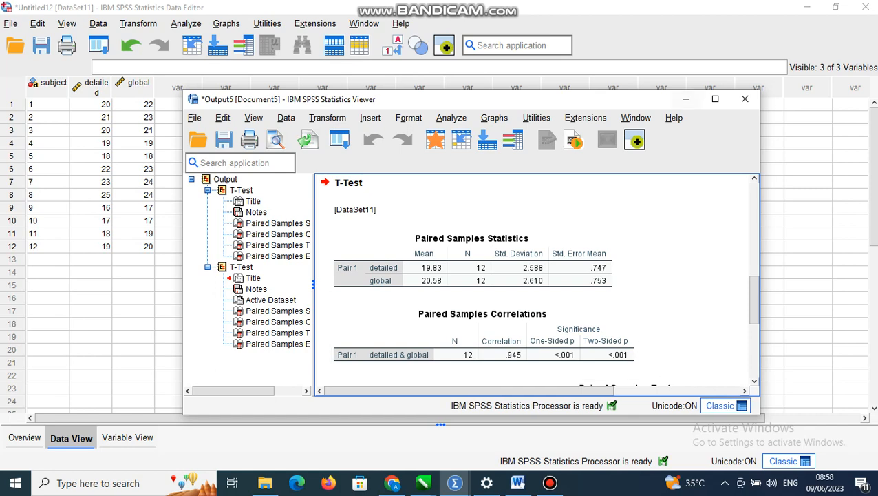
# Minimize the output of the detailed and global test and create another empty dataset
pyautogui.click(685, 99)
pyautogui.click(186, 23)
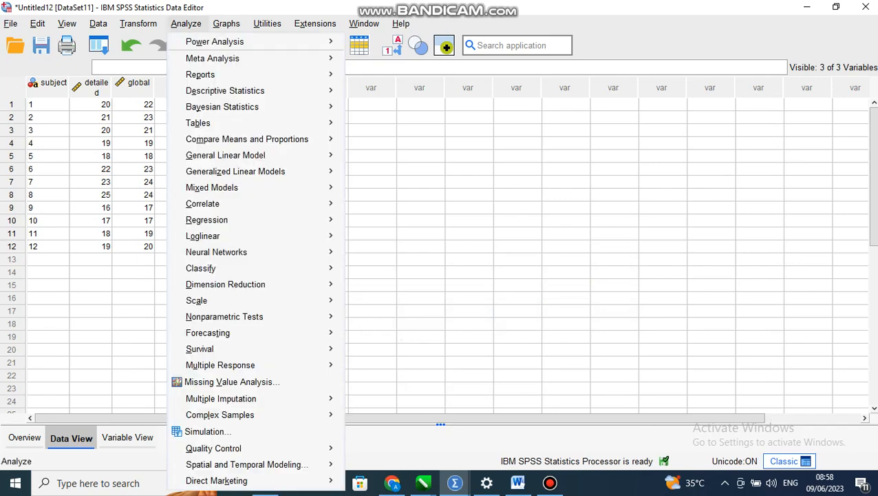
pyautogui.click(37, 24)
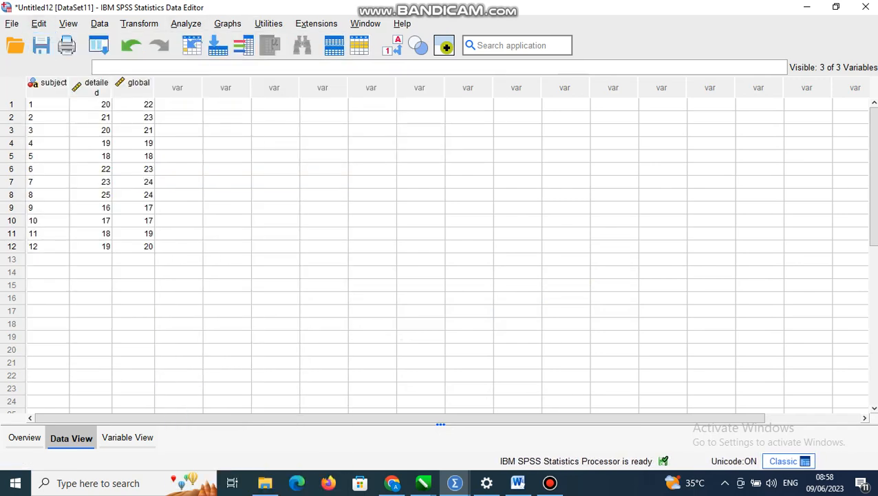
pyautogui.click(39, 24)
pyautogui.click(37, 24)
pyautogui.click(12, 24)
pyautogui.moveTo(38, 33)
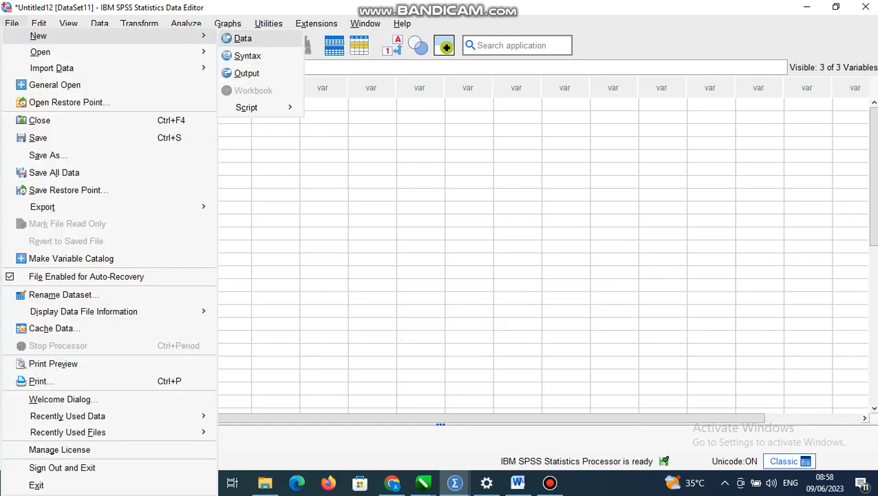
pyautogui.click(243, 37)
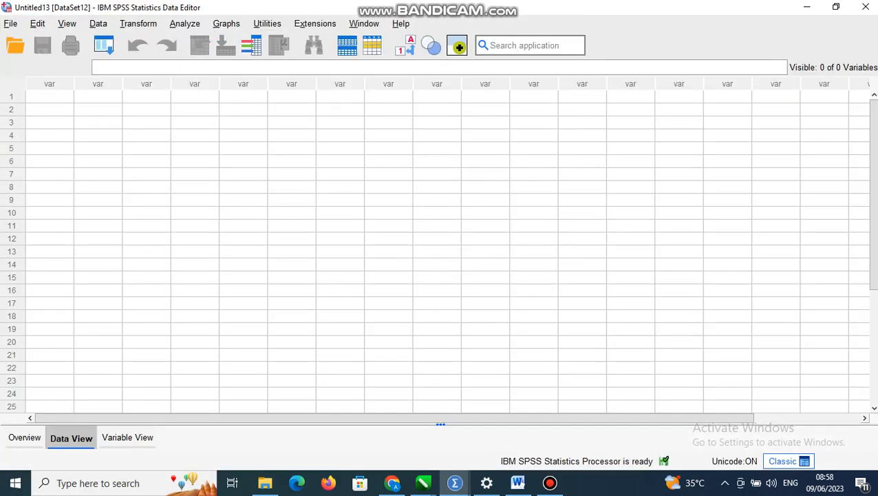
# Switch to Word and examine exercise 3 on English course attendance with its Ever and Never data table
pyautogui.click(517, 482)
pyautogui.scroll(-8, 442, 275)
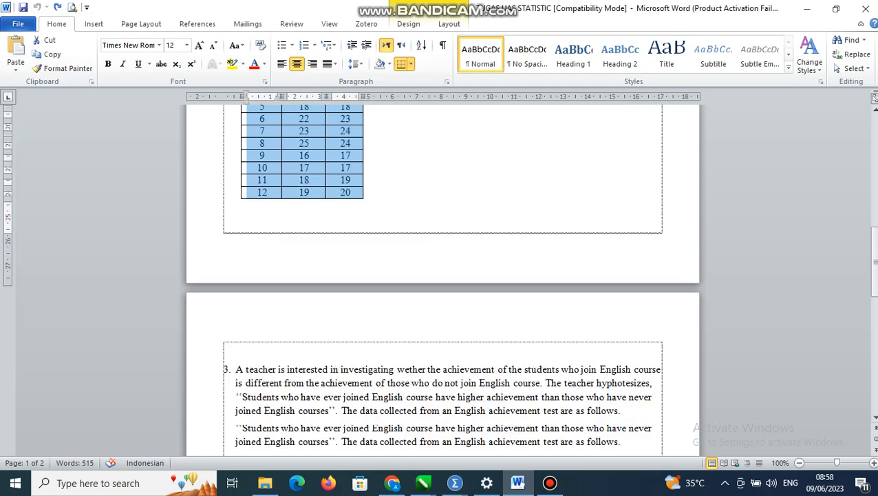
pyautogui.scroll(-5, 443, 275)
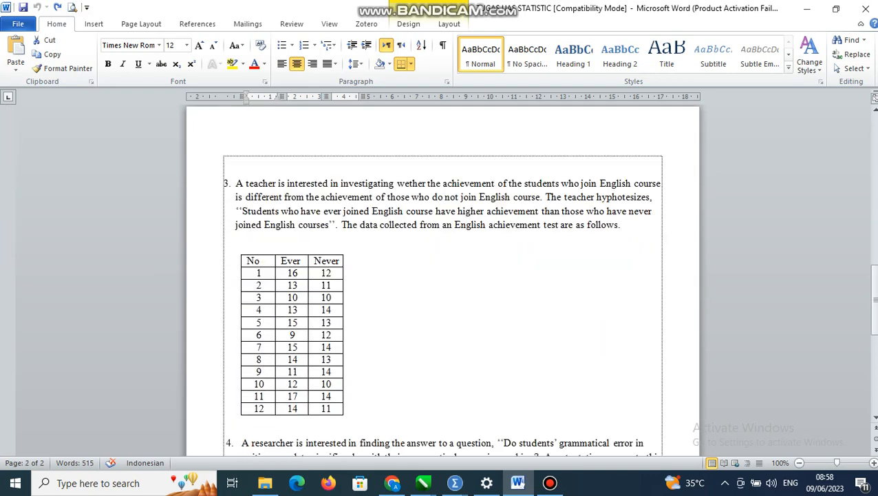
# Return to the new empty SPSS dataset and define its first variable with the name Subject
pyautogui.moveTo(455, 482)
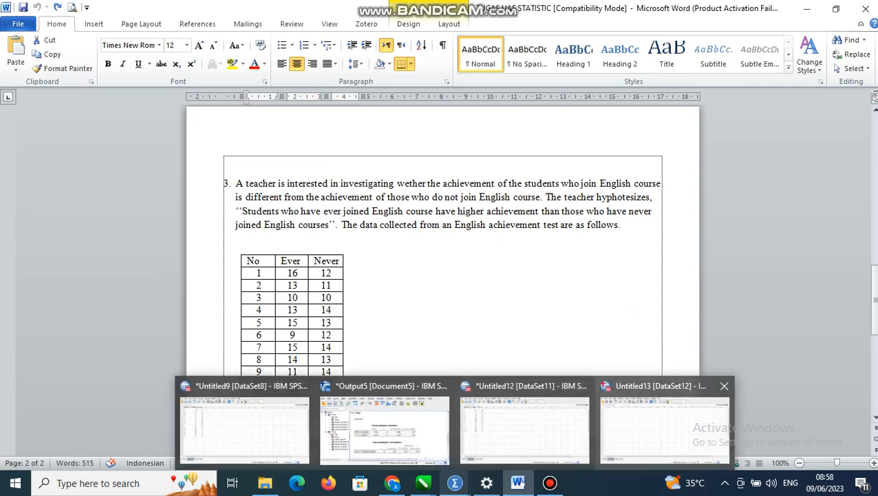
pyautogui.click(665, 427)
pyautogui.click(127, 437)
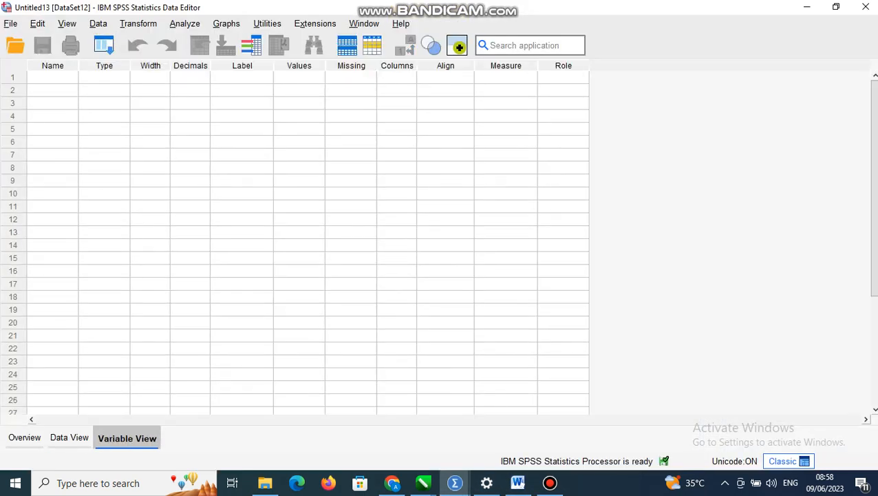
pyautogui.click(52, 77)
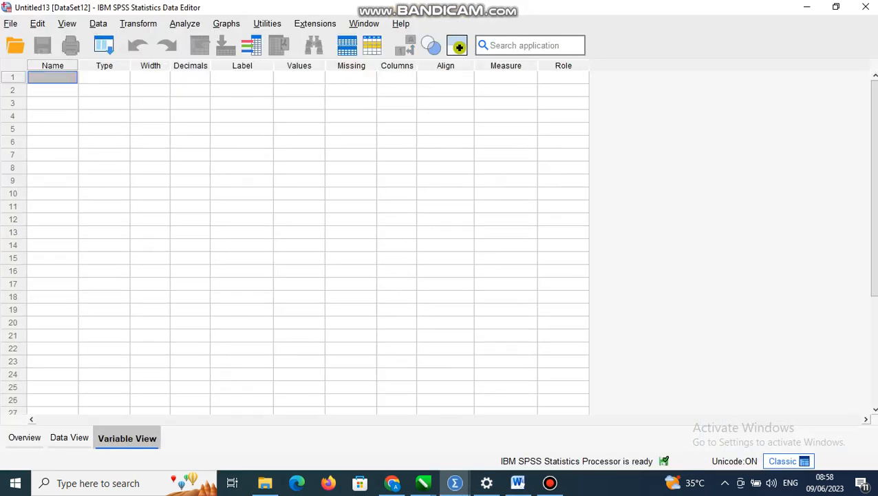
pyautogui.write('S')
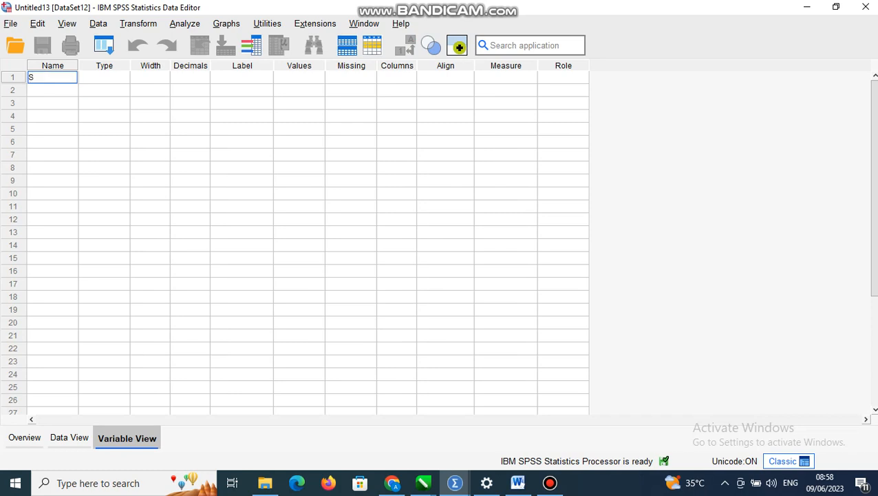
pyautogui.write('ubjecc')
pyautogui.doubleClick(53, 77)
pyautogui.click(60, 77)
pyautogui.press('BackSpace')
pyautogui.press('BackSpace')
pyautogui.write('t')
pyautogui.press('Return')
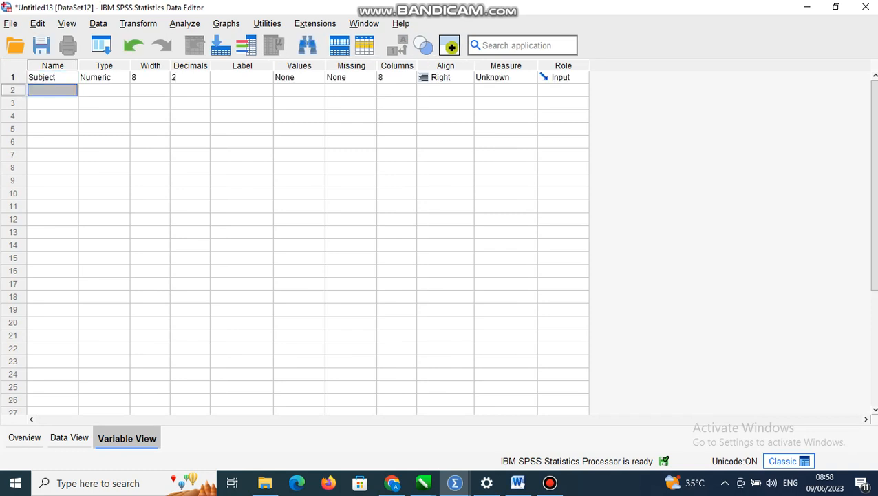
# Add two more variables named Ever and Never, checking the names against the exercise 3 table in Word
pyautogui.write('E')
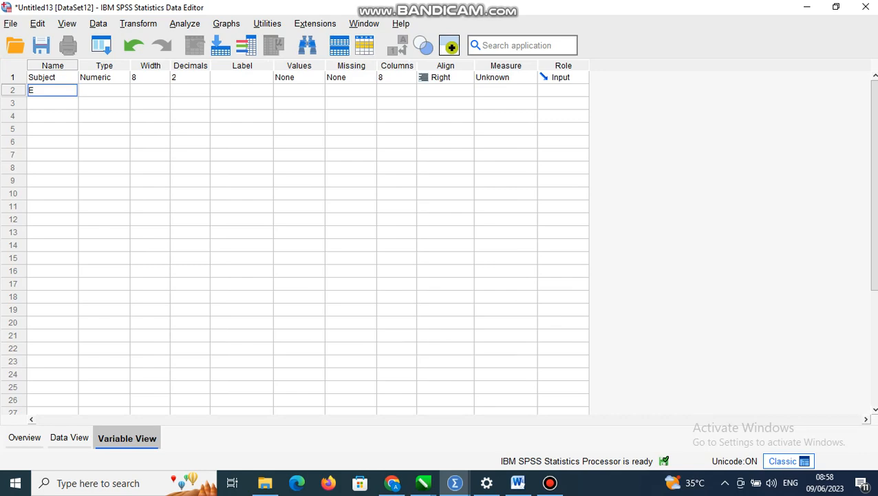
pyautogui.write('ver')
pyautogui.press('Return')
pyautogui.write('Never')
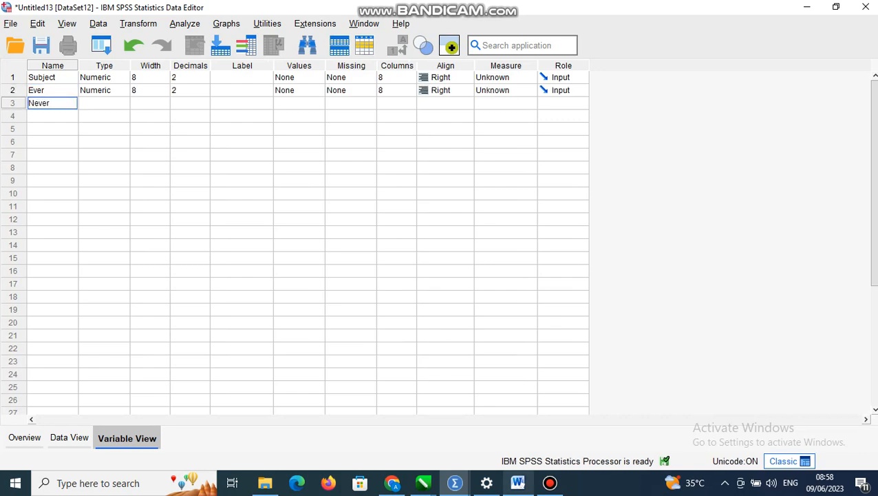
pyautogui.click(518, 483)
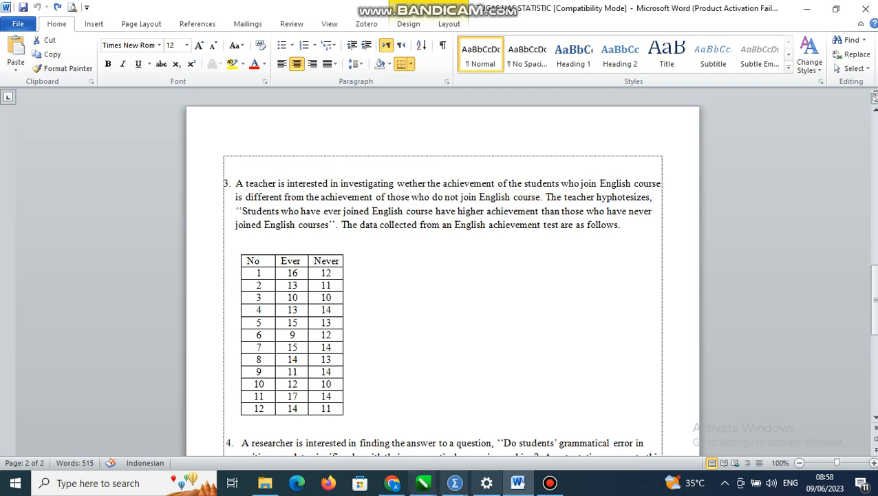
pyautogui.moveTo(455, 483)
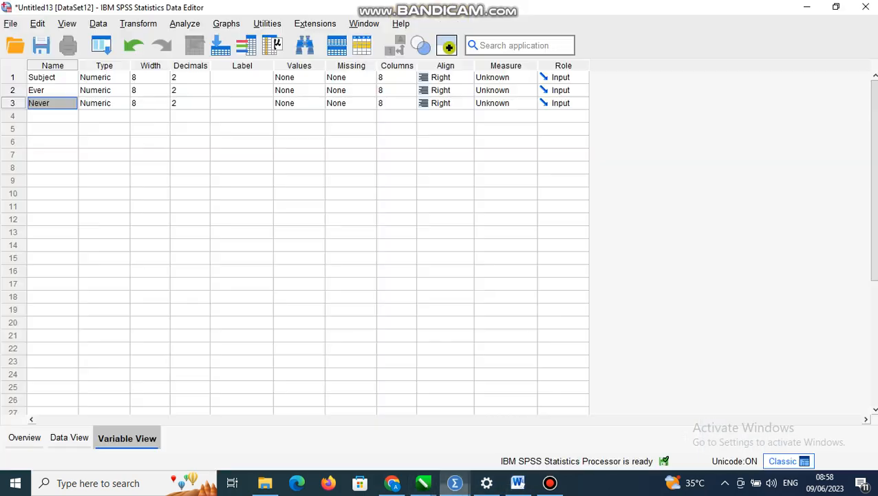
pyautogui.click(658, 413)
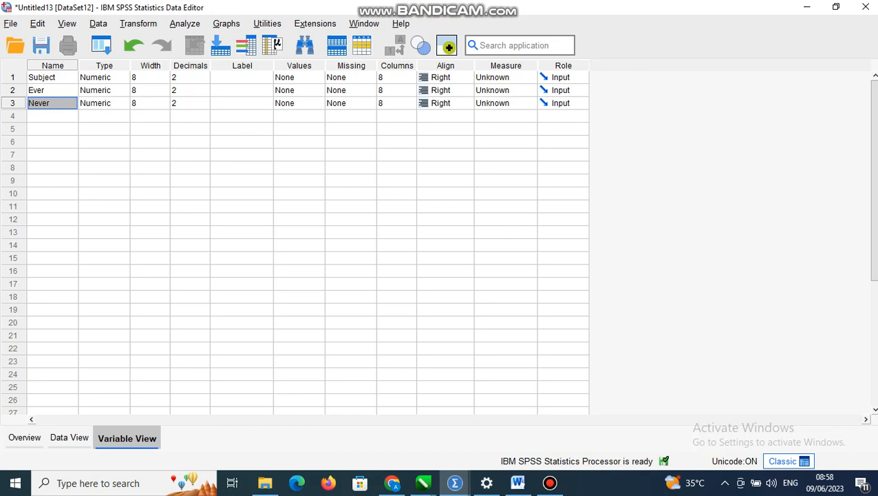
# Change the variable type of Subject to String
pyautogui.click(119, 78)
pyautogui.click(122, 77)
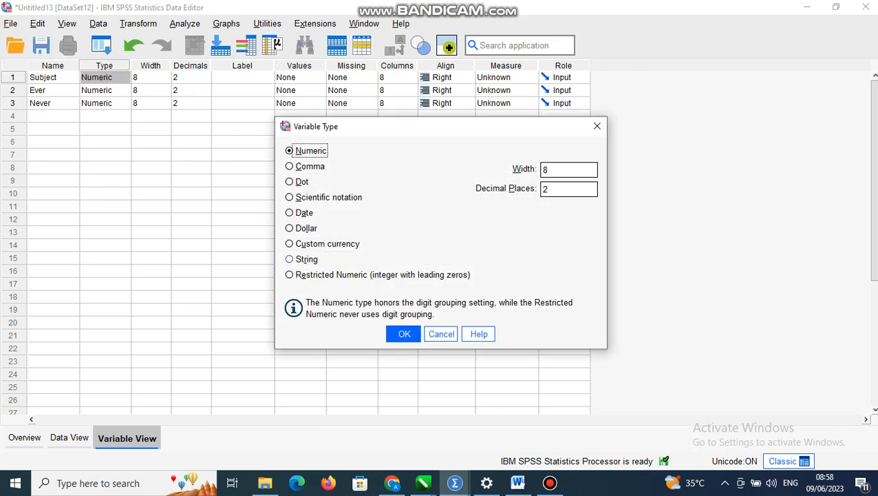
pyautogui.click(289, 259)
pyautogui.click(404, 334)
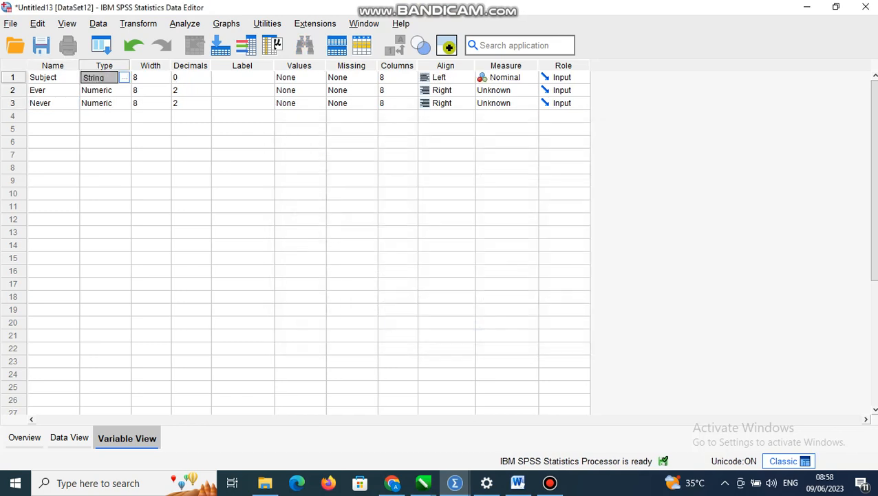
# Set Ever and Never to 0 decimals and Scale measure, and open the data sheet
pyautogui.click(195, 90)
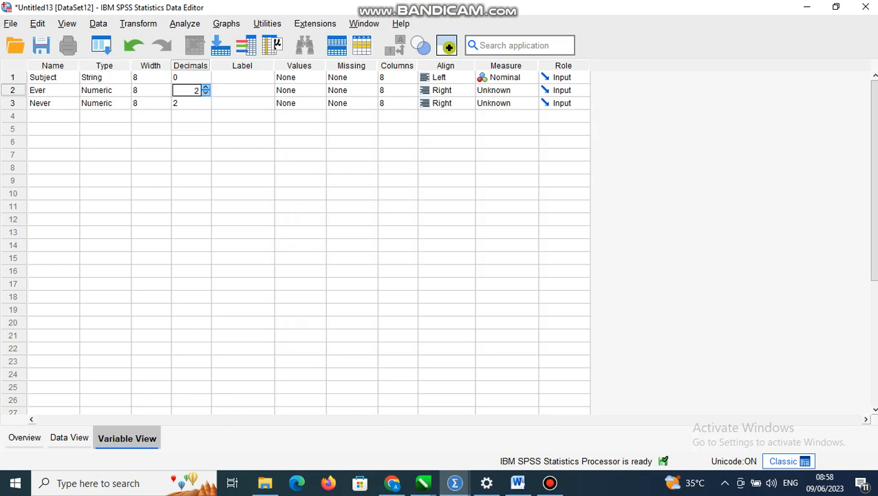
pyautogui.click(206, 105)
pyautogui.click(206, 105)
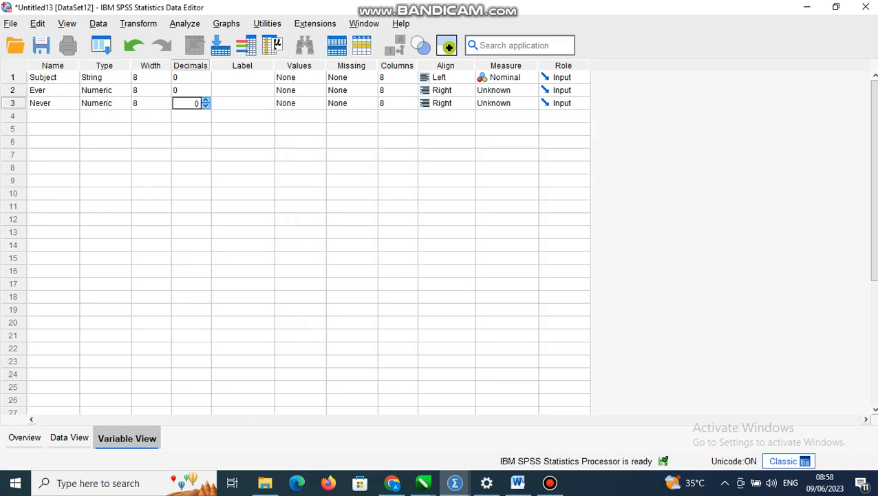
pyautogui.click(507, 90)
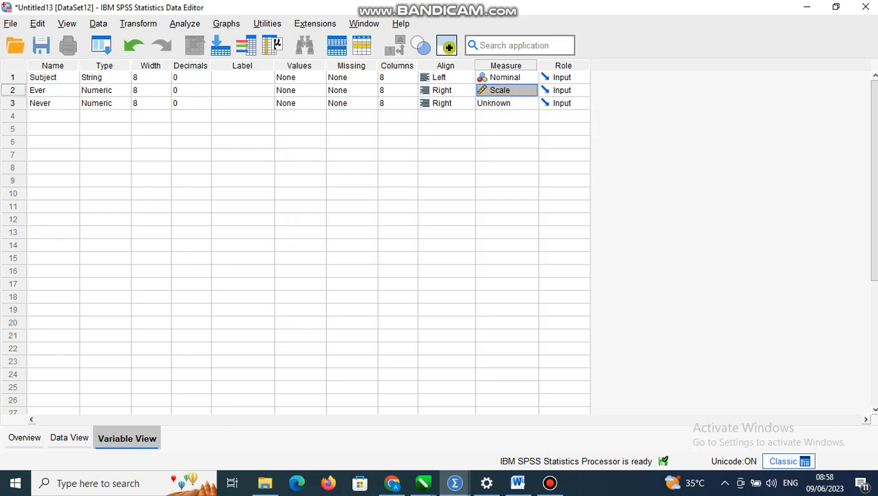
pyautogui.click(514, 103)
pyautogui.click(508, 116)
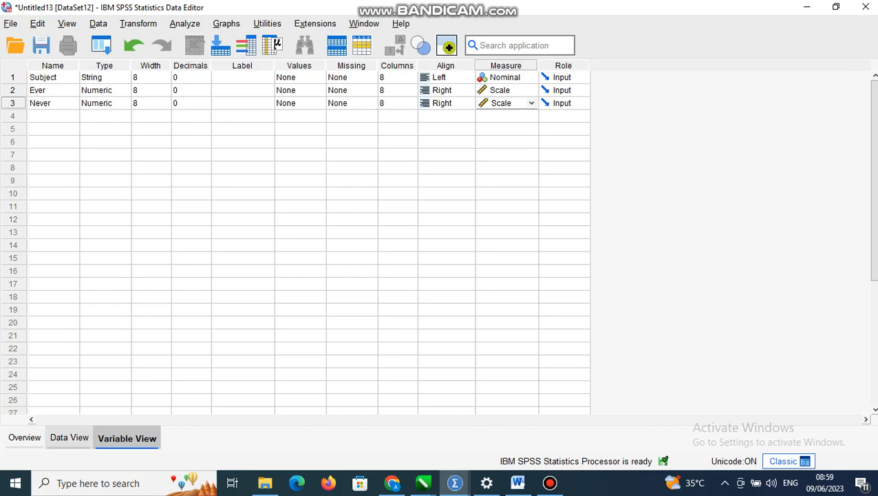
pyautogui.click(69, 437)
# Try to copy the 12 data rows of exercise 3 from the Word table into the SPSS data sheet
pyautogui.click(518, 483)
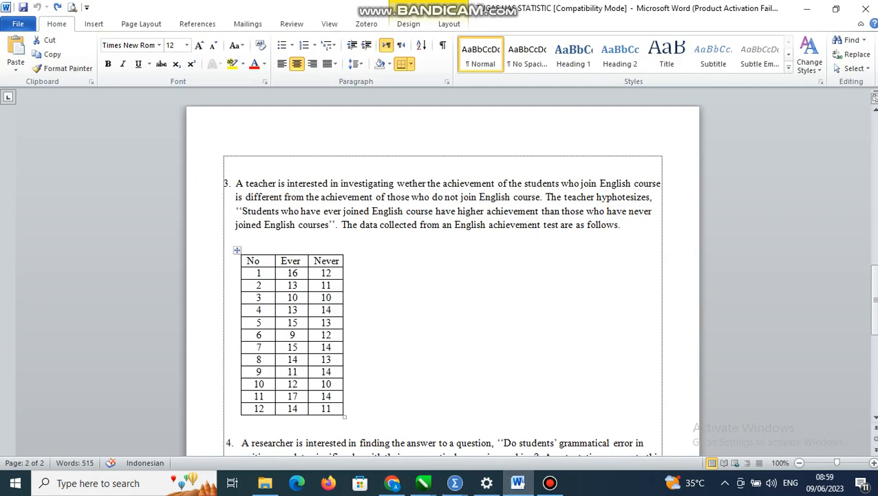
pyautogui.moveTo(256, 272); pyautogui.dragTo(331, 408)
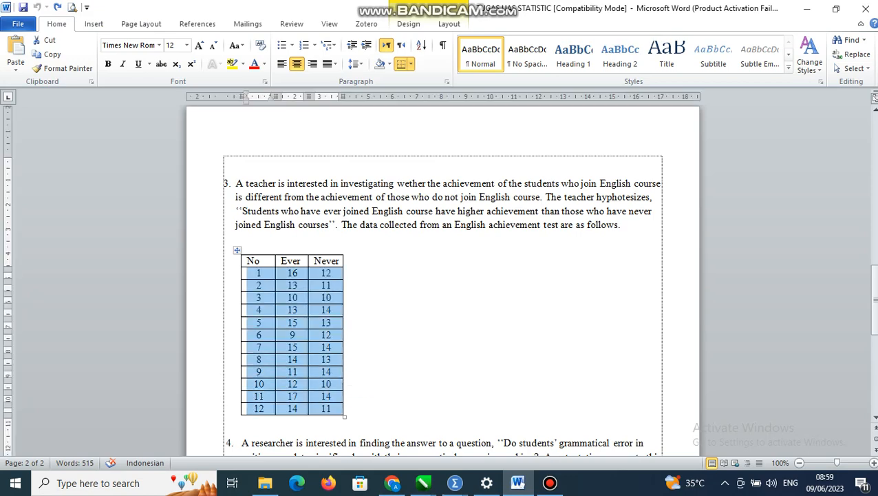
pyautogui.moveTo(454, 483)
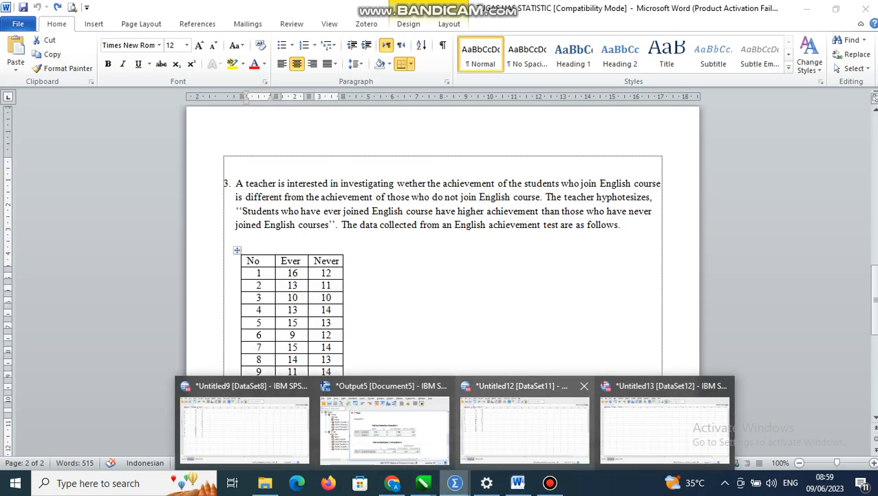
pyautogui.click(663, 427)
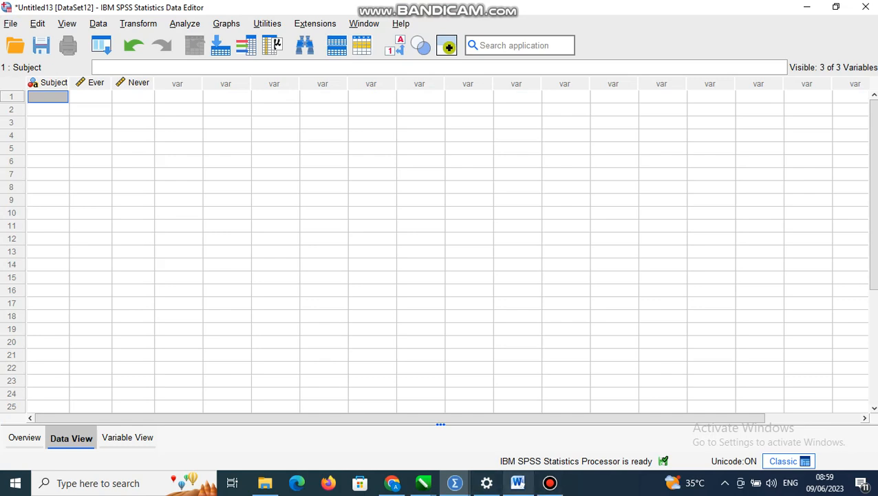
pyautogui.click(518, 482)
pyautogui.click(299, 298)
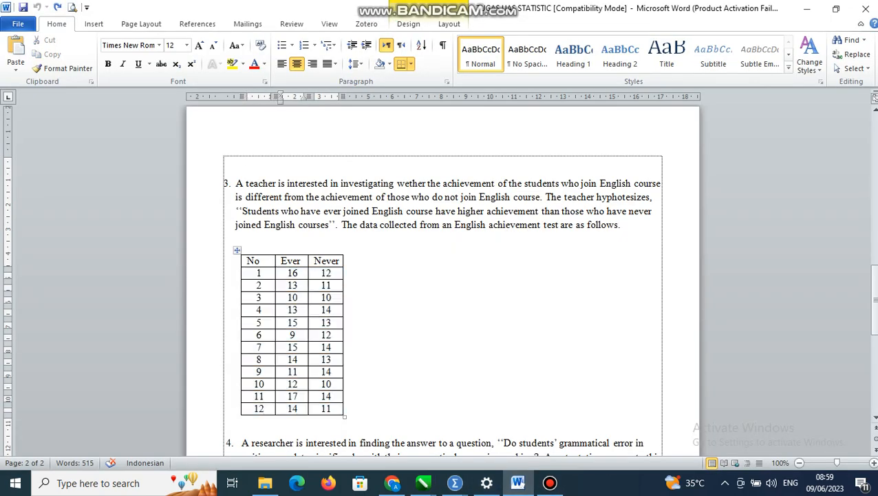
pyautogui.moveTo(251, 273); pyautogui.dragTo(338, 409)
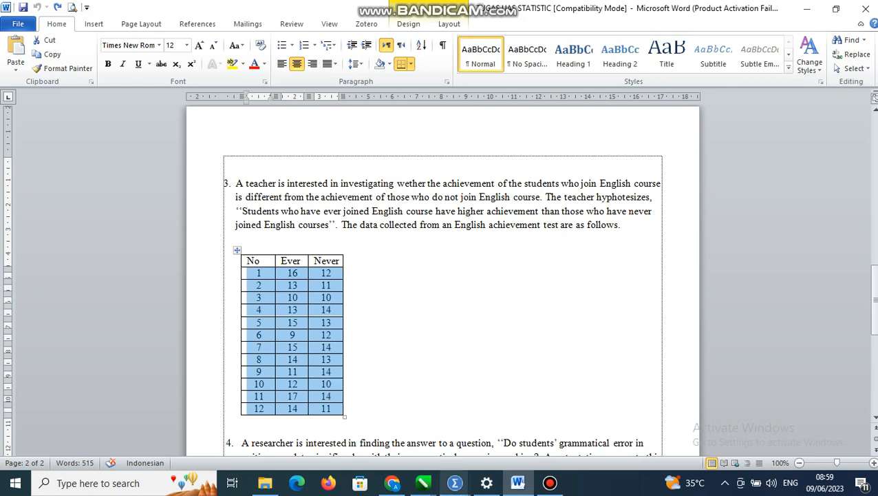
pyautogui.moveTo(455, 482)
pyautogui.click(720, 420)
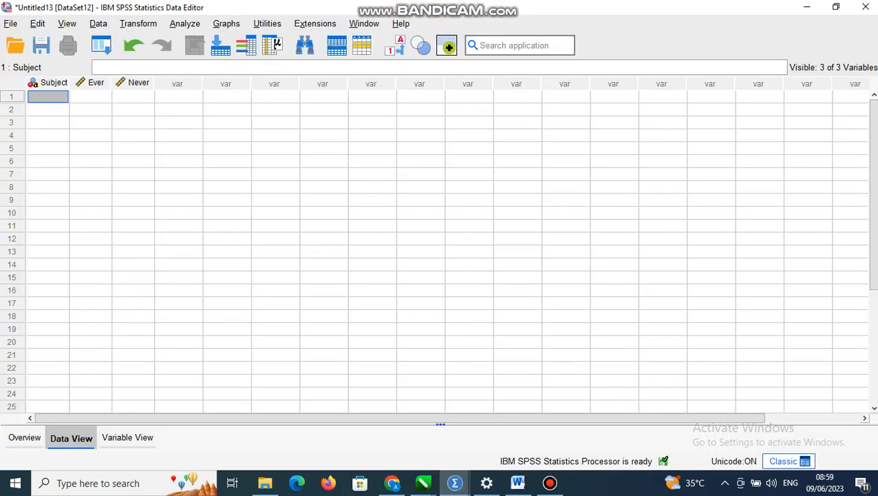
pyautogui.click(91, 97)
pyautogui.click(48, 97)
pyautogui.click(91, 97)
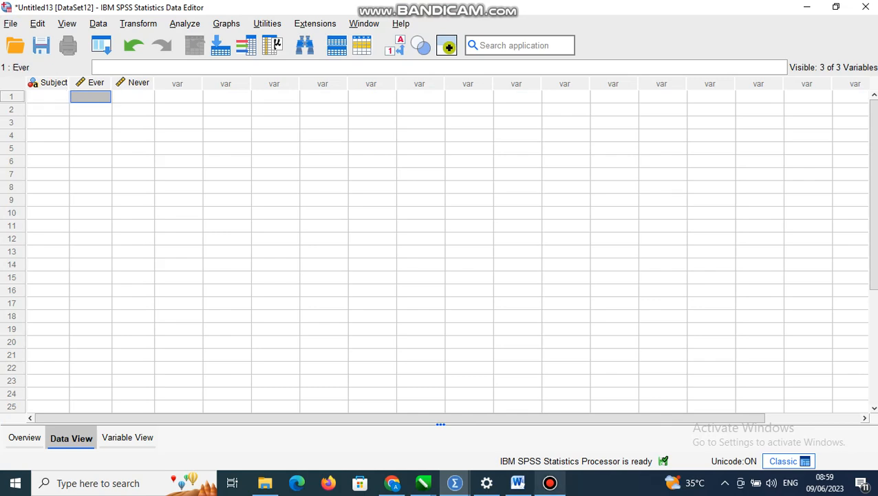
# Try to copy only the Ever and Never values from the Word table into SPSS, starting at row 1 of Ever
pyautogui.click(518, 482)
pyautogui.click(298, 323)
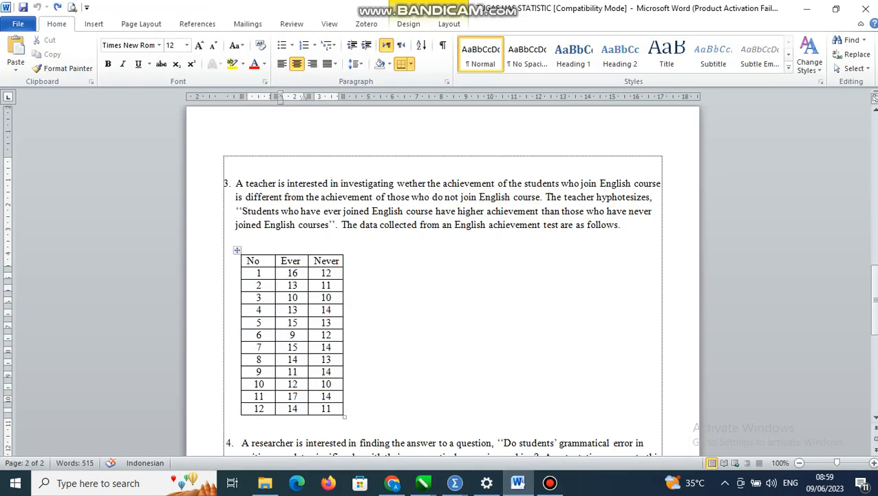
pyautogui.moveTo(288, 273); pyautogui.dragTo(332, 378)
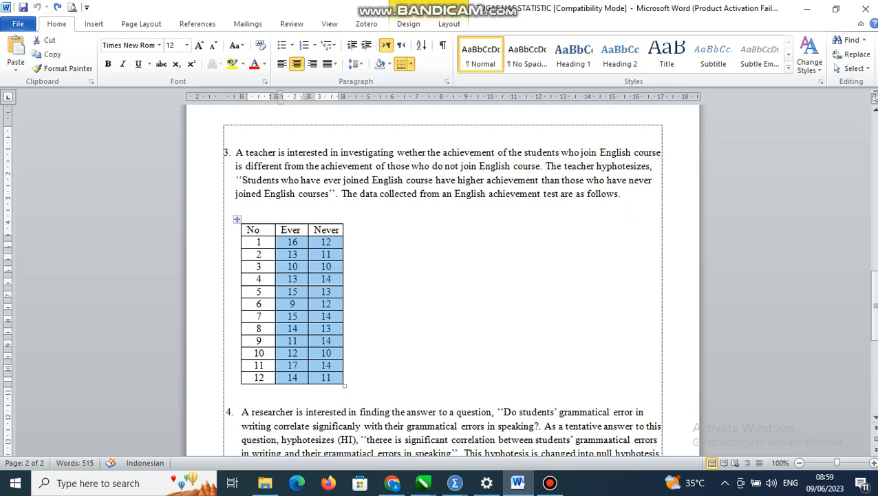
pyautogui.moveTo(454, 483)
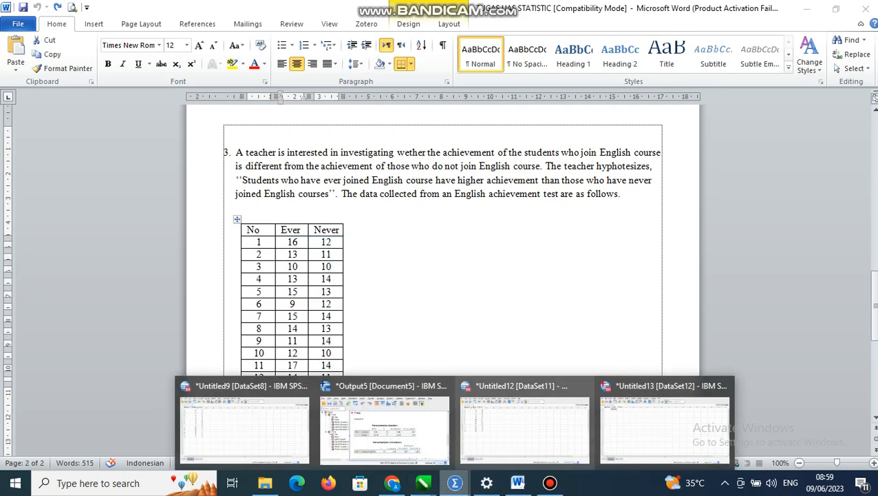
pyautogui.click(730, 427)
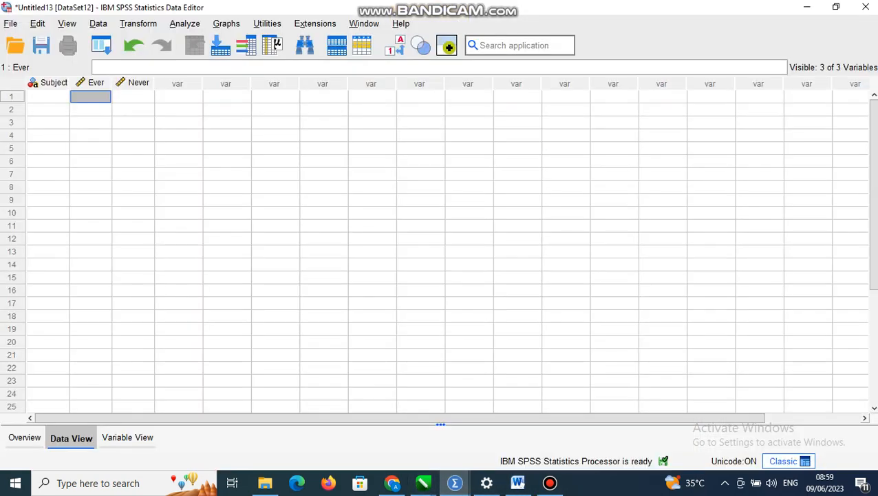
pyautogui.write('v')
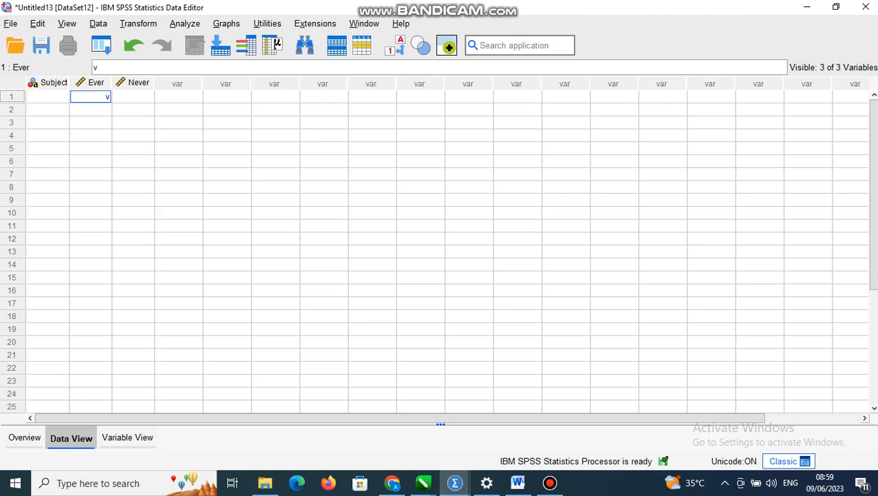
pyautogui.press('BackSpace')
pyautogui.press('Down')
pyautogui.press('Up')
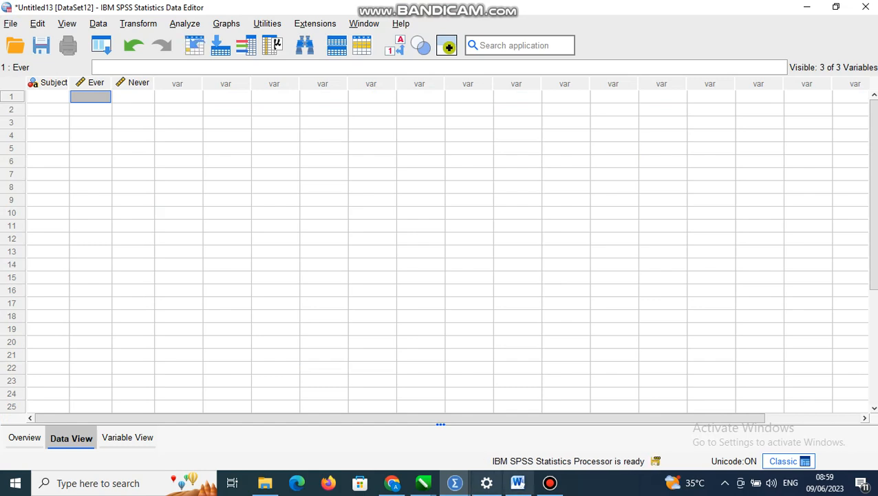
# Arrange the Word document and the SPSS data sheet side by side, with the exercise 3 table in view
pyautogui.click(518, 482)
pyautogui.click(322, 328)
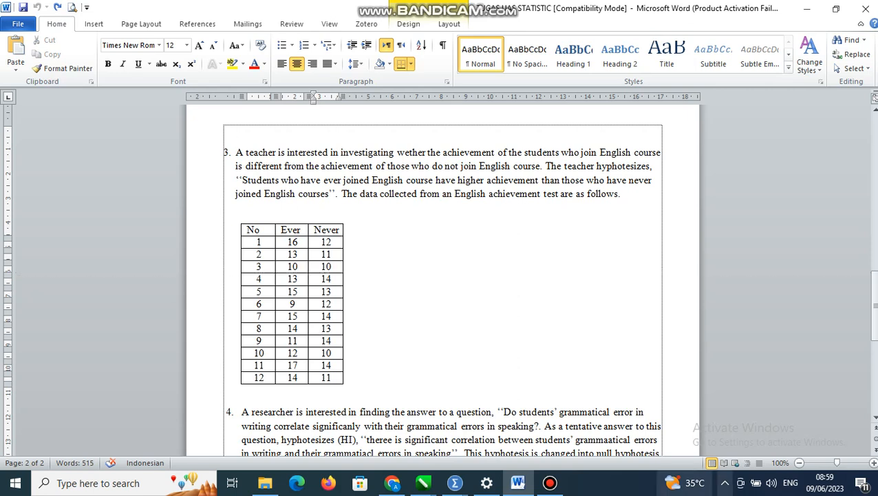
pyautogui.click(550, 483)
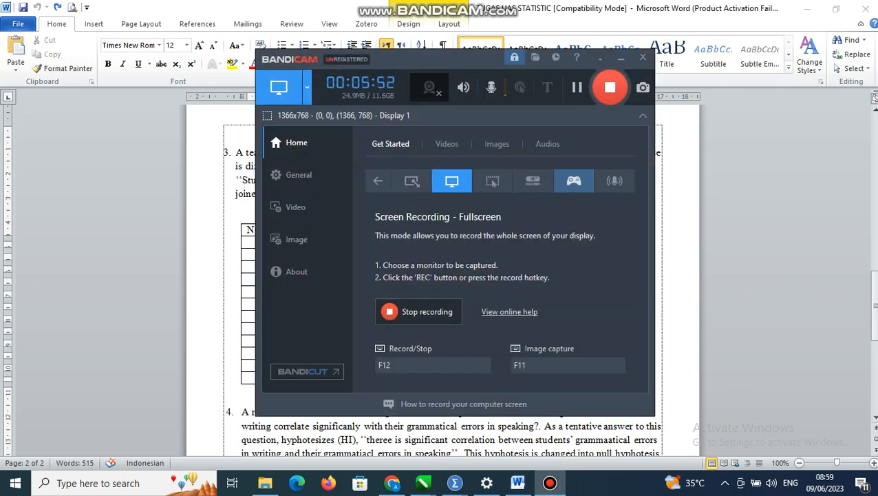
pyautogui.click(600, 59)
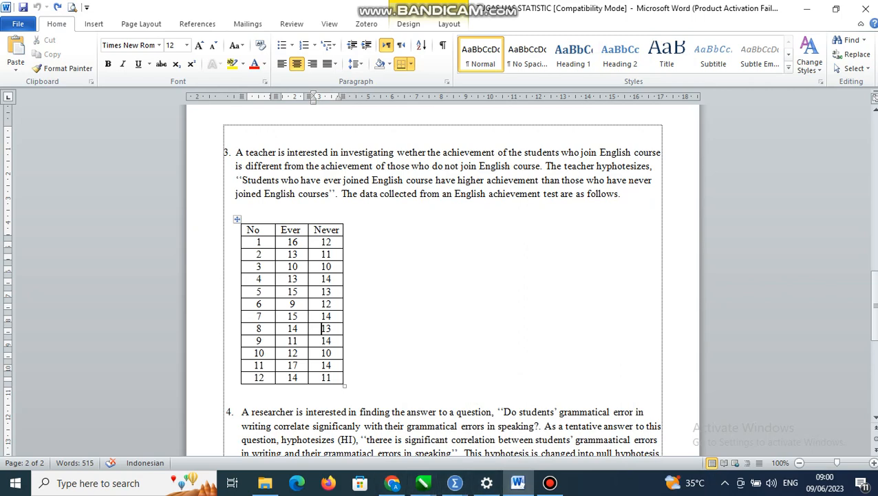
pyautogui.press('super+Right')
pyautogui.scroll(1, 659, 273)
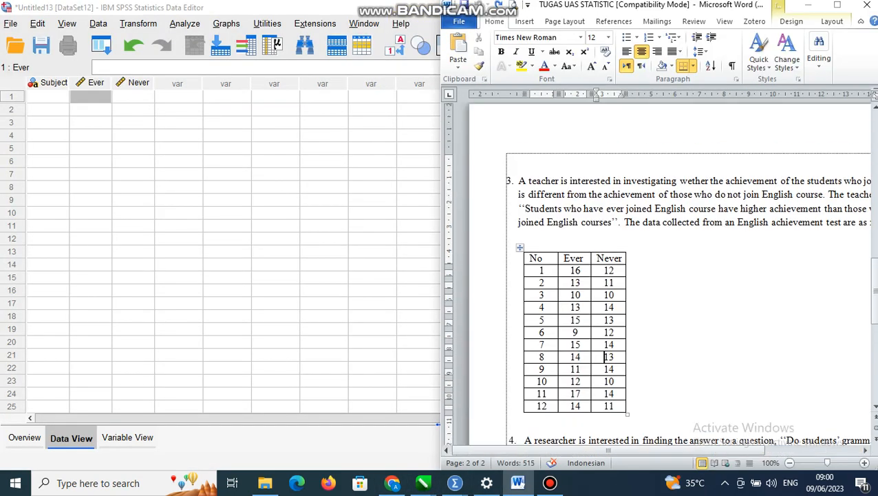
pyautogui.click(324, 265)
pyautogui.press('super+Left')
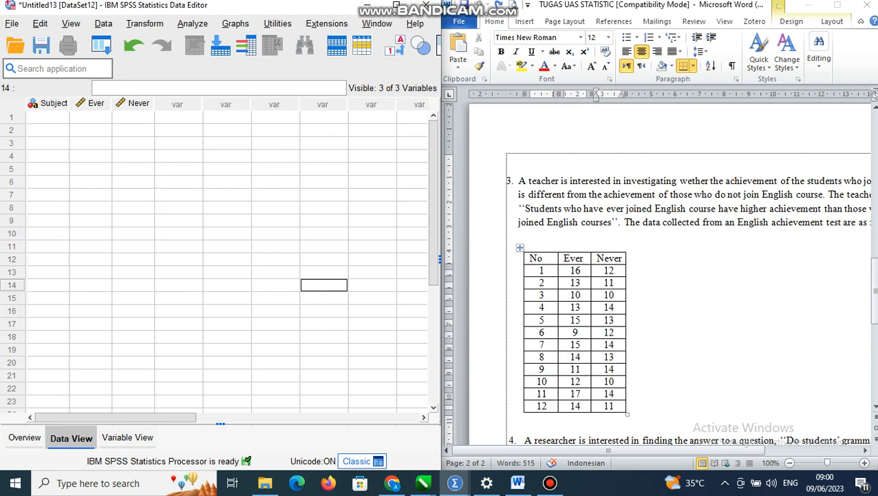
# Enter the subject numbers 1 to 12 in rows 1 to 12 of the Subject column
pyautogui.click(49, 117)
pyautogui.write('1')
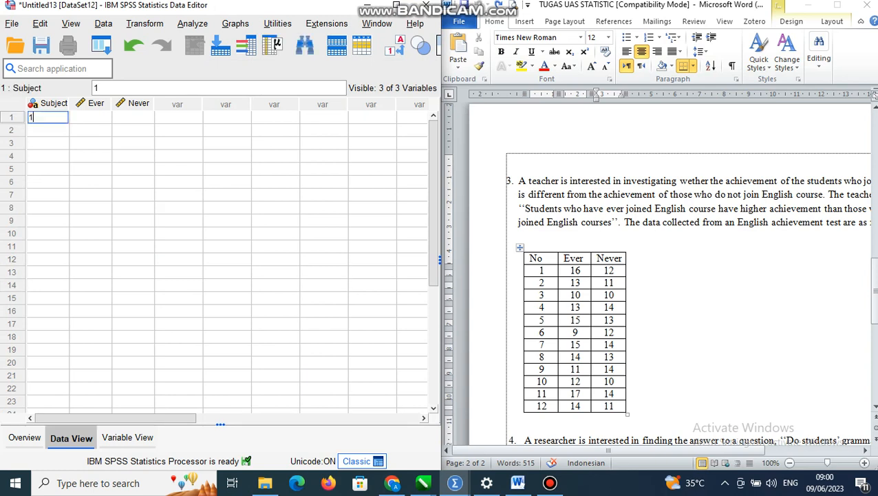
pyautogui.press('Return')
pyautogui.write('2')
pyautogui.press('Return')
pyautogui.write('3')
pyautogui.press('Return')
pyautogui.write('4')
pyautogui.press('Return')
pyautogui.write('5 ')
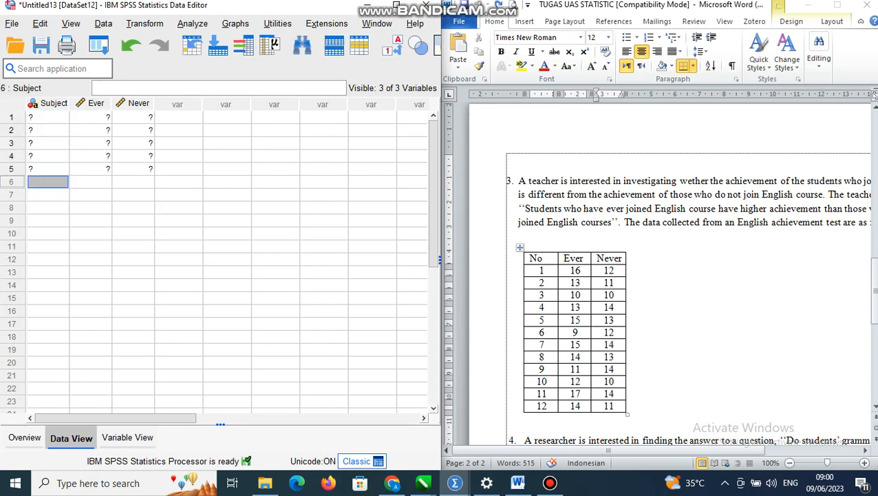
pyautogui.write('6 7 8 9 ')
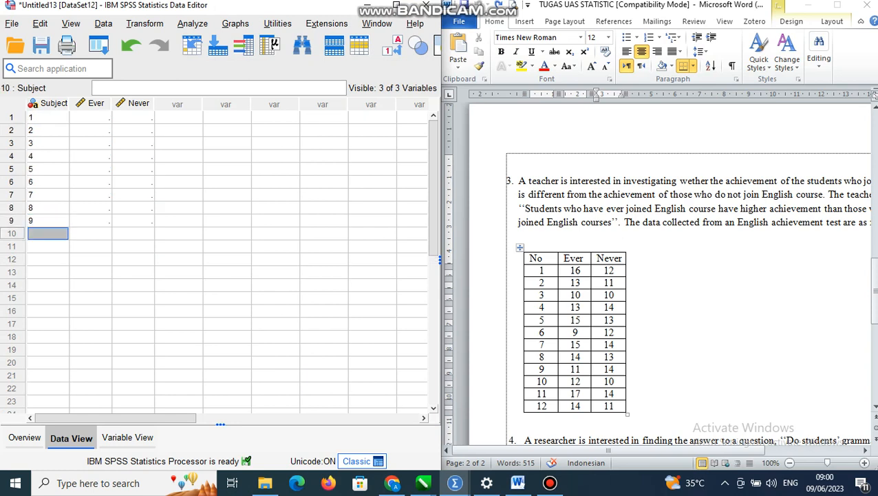
pyautogui.write('10')
pyautogui.press('Return')
pyautogui.write('11')
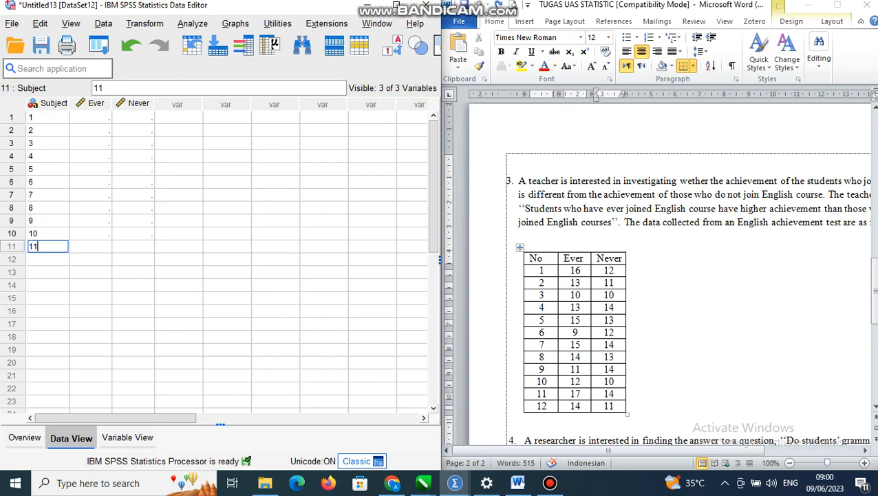
pyautogui.press('Return')
pyautogui.write('12')
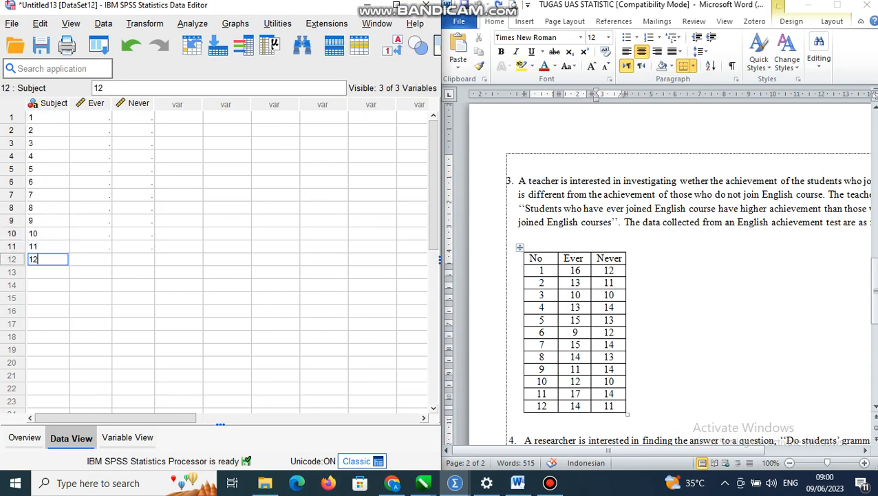
# Enter the Ever values 16, 13, 10, 13, 15, 9, 15, 14, 11, 12, 17 and 14 in rows 1 to 12
pyautogui.click(90, 117)
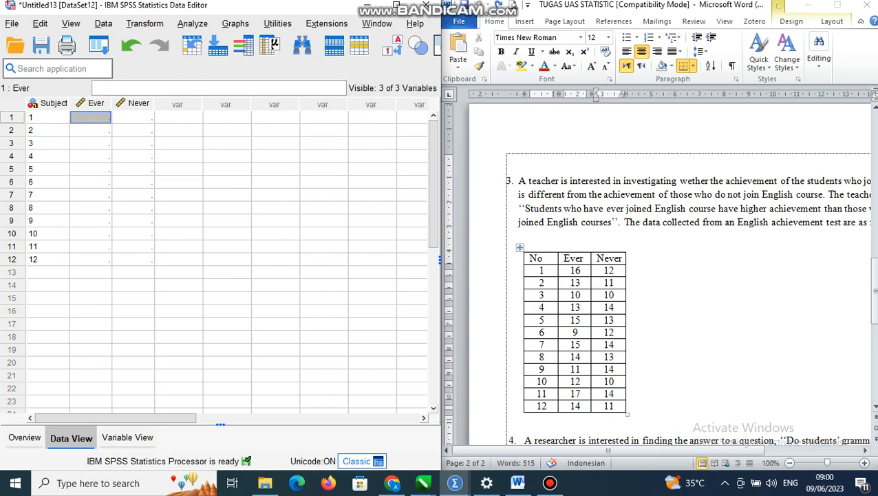
pyautogui.write('16')
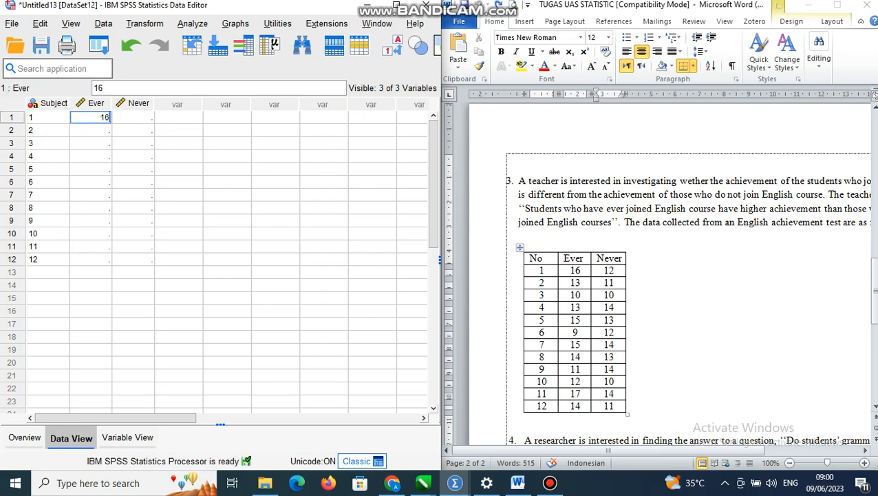
pyautogui.press('Return')
pyautogui.write('13')
pyautogui.press('Return')
pyautogui.write('10')
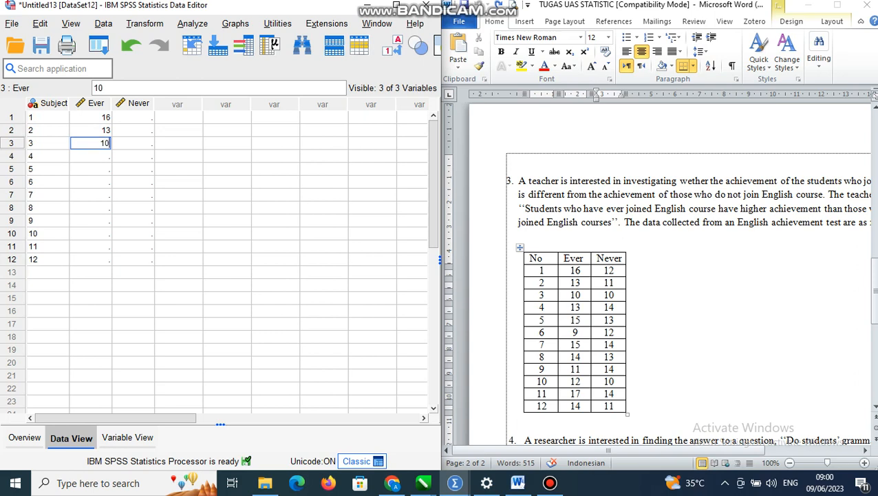
pyautogui.press('Return')
pyautogui.write('13')
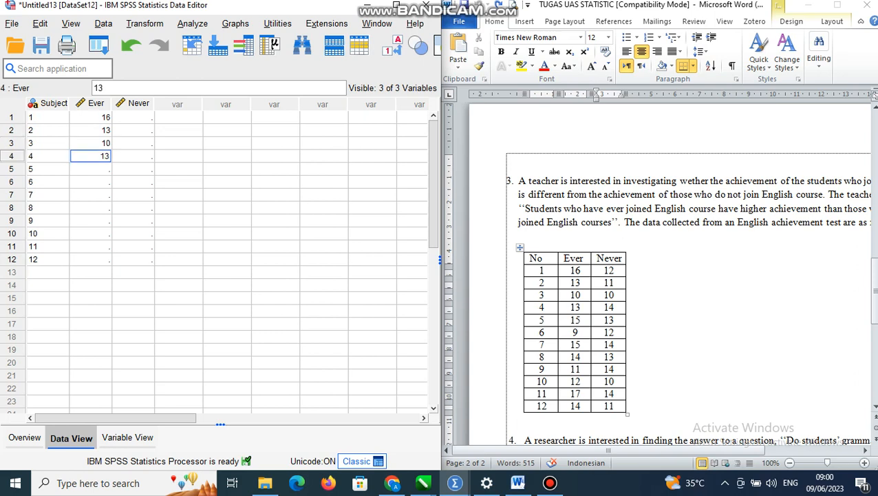
pyautogui.press('Return')
pyautogui.write('15')
pyautogui.press('Return')
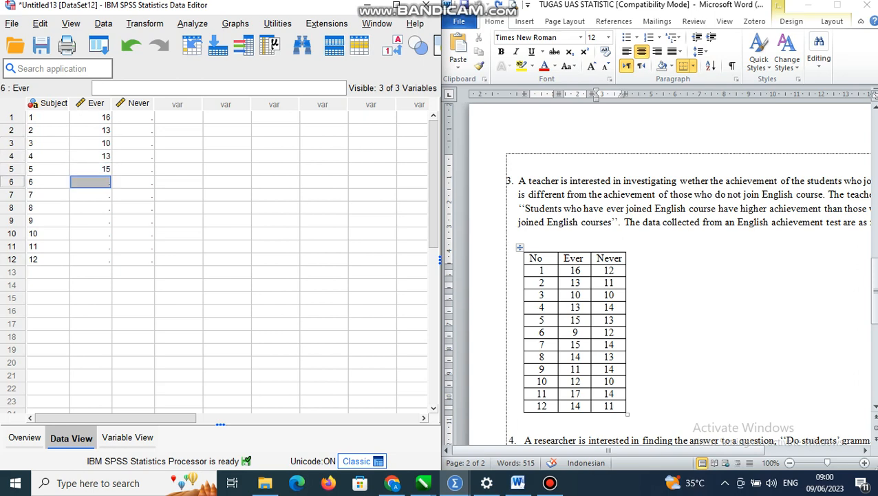
pyautogui.write('9')
pyautogui.press('Return')
pyautogui.write('15')
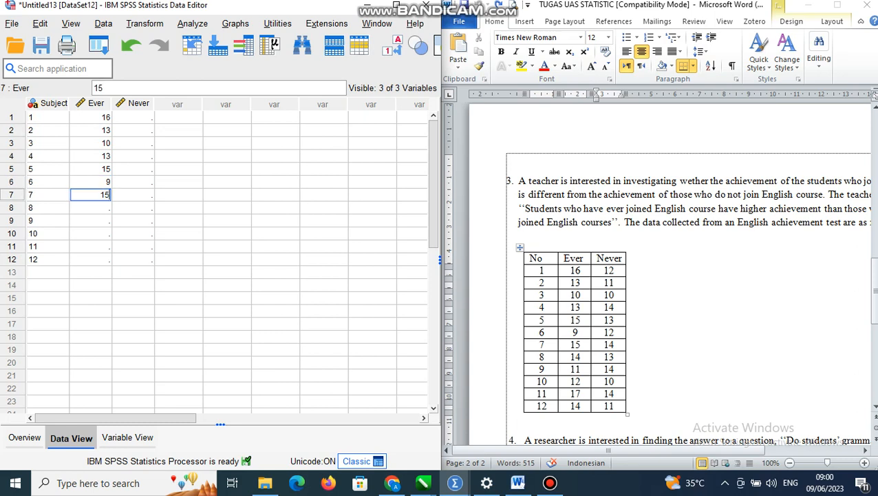
pyautogui.press('Return')
pyautogui.write('14')
pyautogui.press('Return')
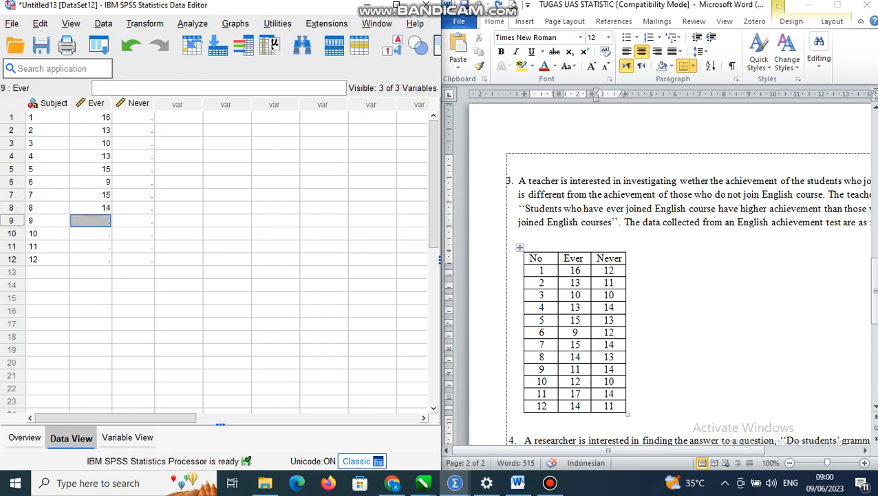
pyautogui.write('11')
pyautogui.press('Return')
pyautogui.write('12')
pyautogui.press('Return')
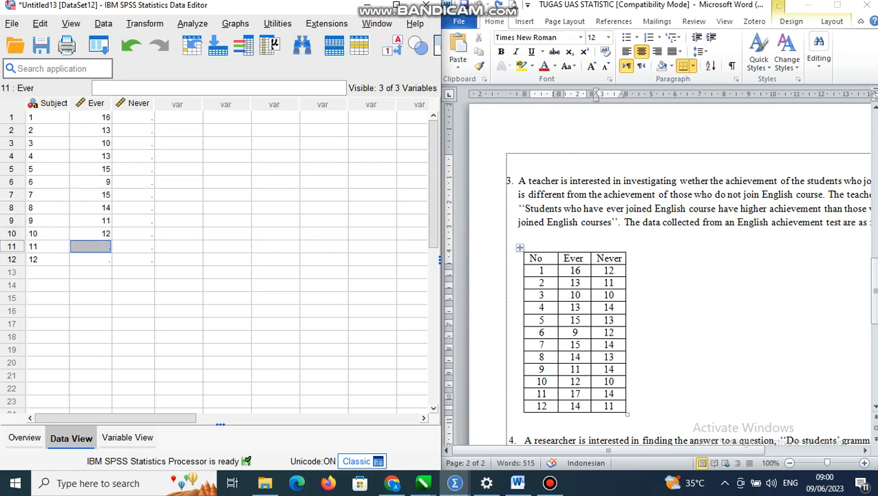
pyautogui.write('17')
pyautogui.press('Return')
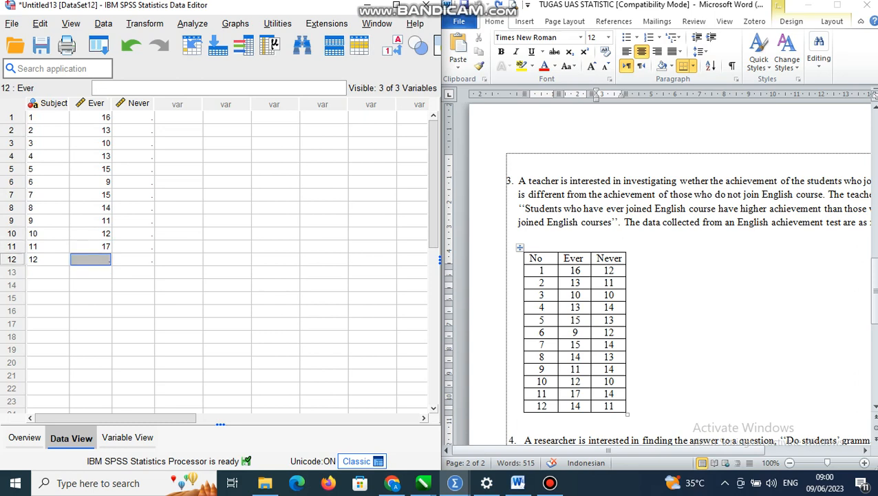
pyautogui.write('14')
pyautogui.press('Return')
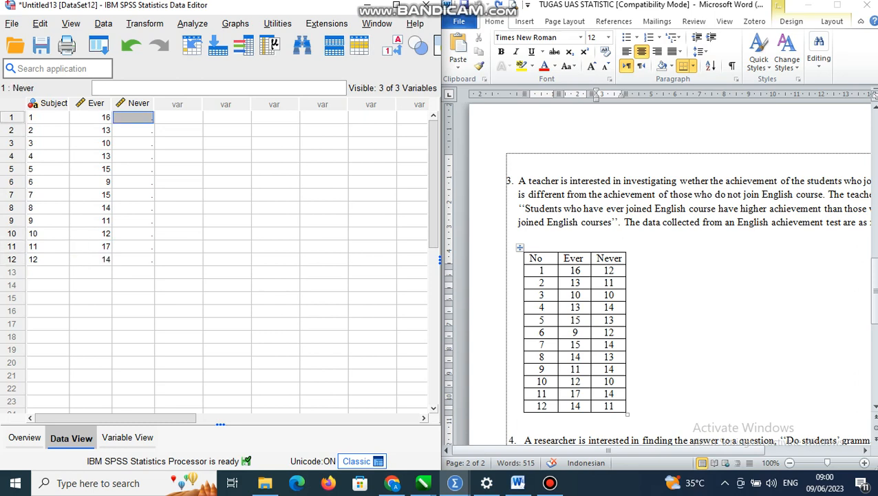
# Enter the Never values 12, 11, 10, 14, 13, 12, 14, 13, 14, 10, 14 and 11 in rows 1 to 12
pyautogui.write('12')
pyautogui.press('Return')
pyautogui.write('11')
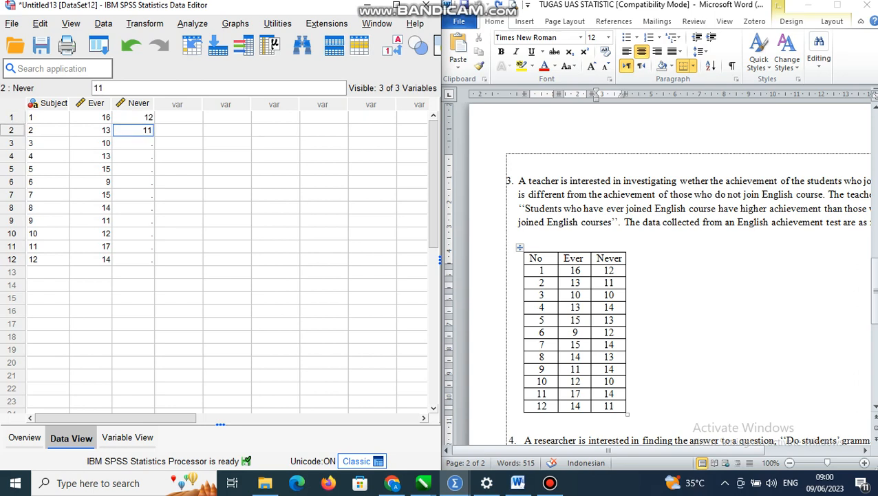
pyautogui.press('Return')
pyautogui.write('10')
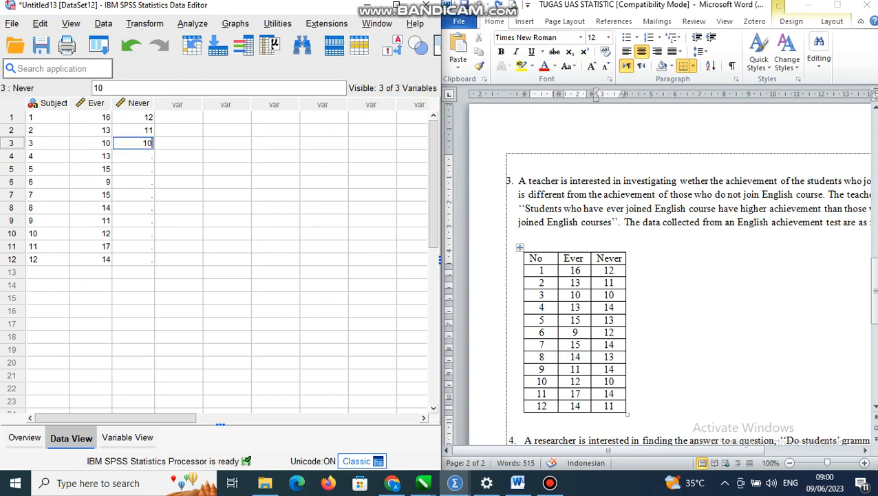
pyautogui.press('Return')
pyautogui.write('14')
pyautogui.press('Return')
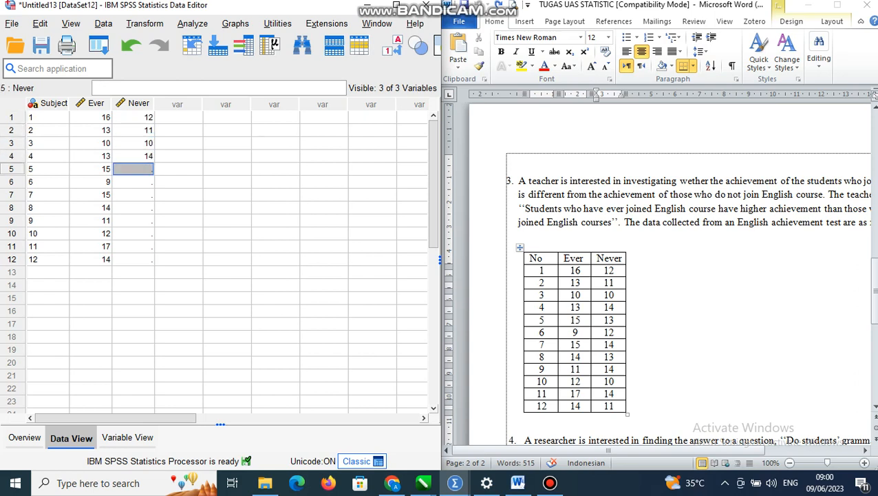
pyautogui.write('13')
pyautogui.press('Return')
pyautogui.write('12')
pyautogui.press('Return')
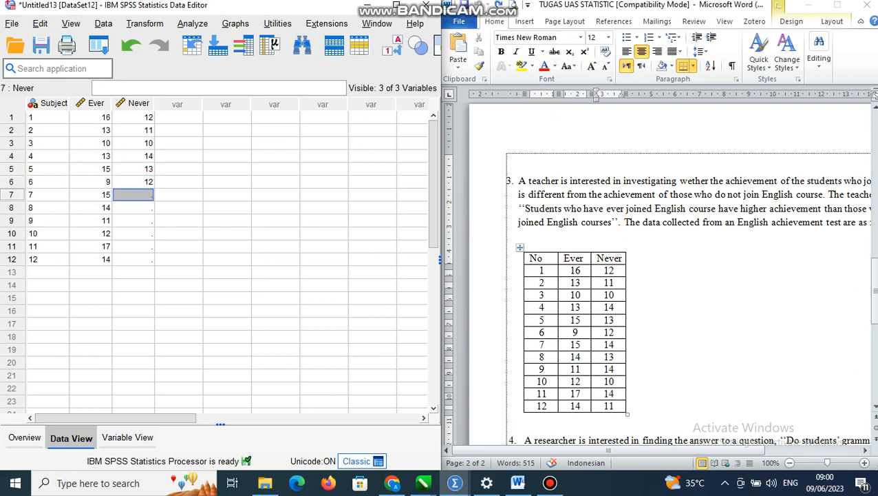
pyautogui.write('14')
pyautogui.press('Return')
pyautogui.write('13')
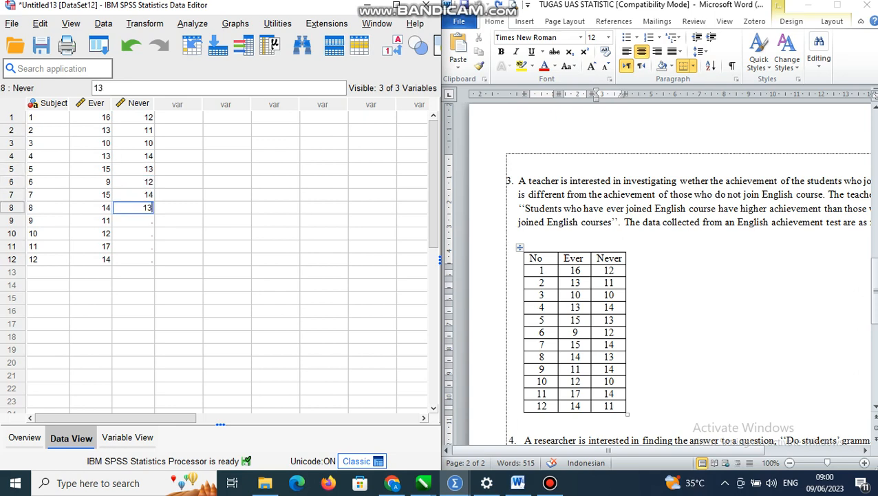
pyautogui.press('Return')
pyautogui.write('14')
pyautogui.press('Return')
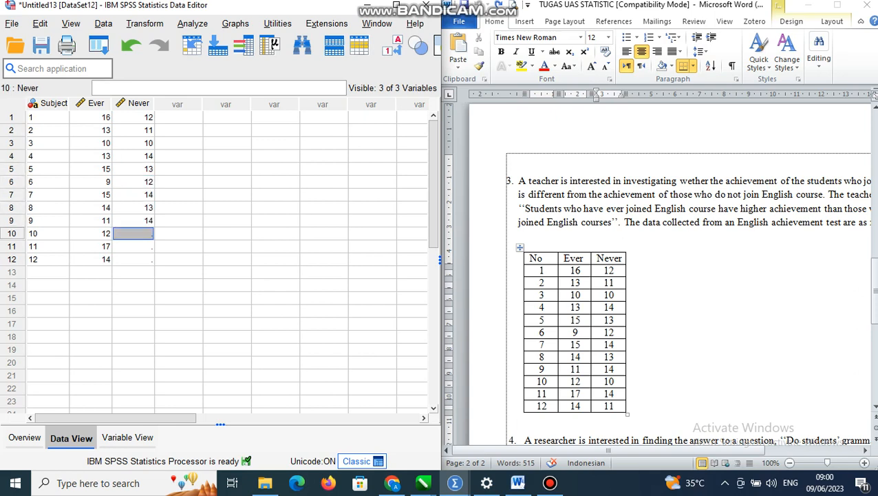
pyautogui.write('10')
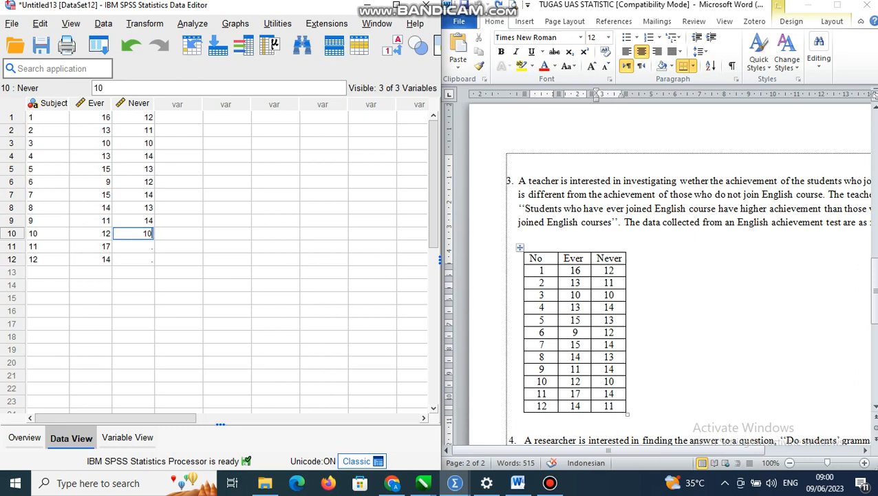
pyautogui.press('Return')
pyautogui.write('14')
pyautogui.press('Return')
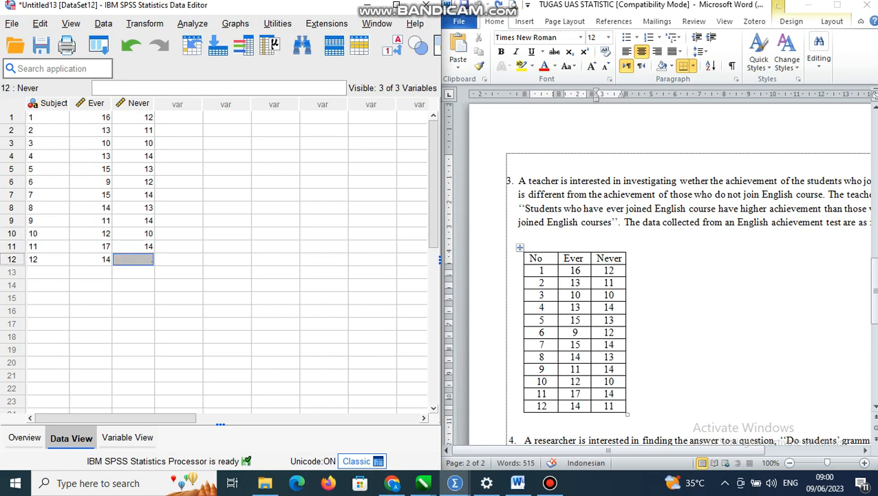
pyautogui.write('11')
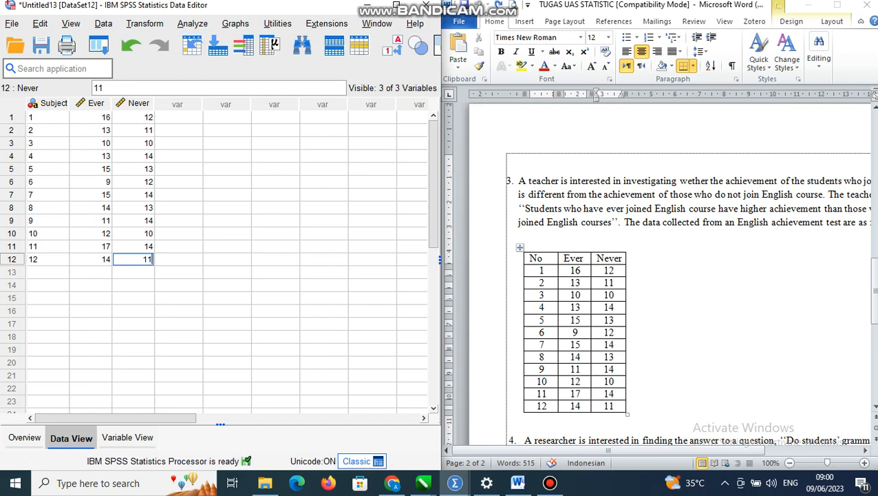
# Run a Paired-Samples T Test with Ever and Never as pair 1, and minimize the output window
pyautogui.hotkey('alt', 'a')
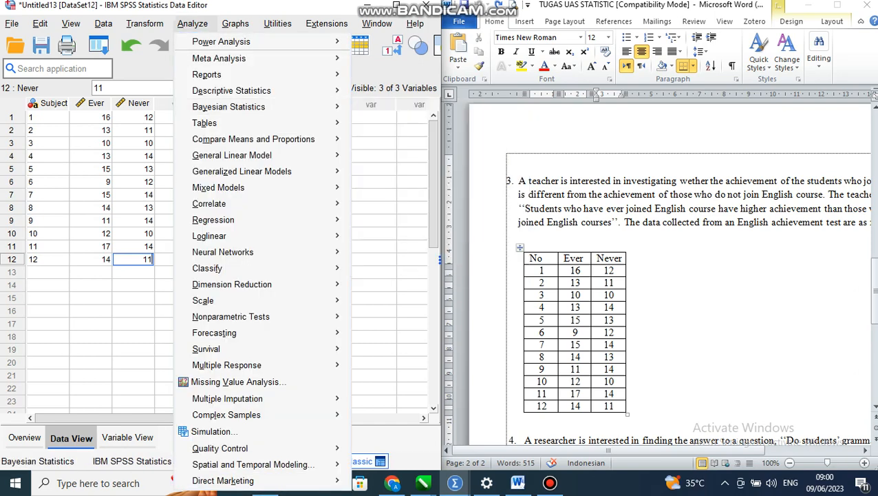
pyautogui.moveTo(254, 139)
pyautogui.press('Return')
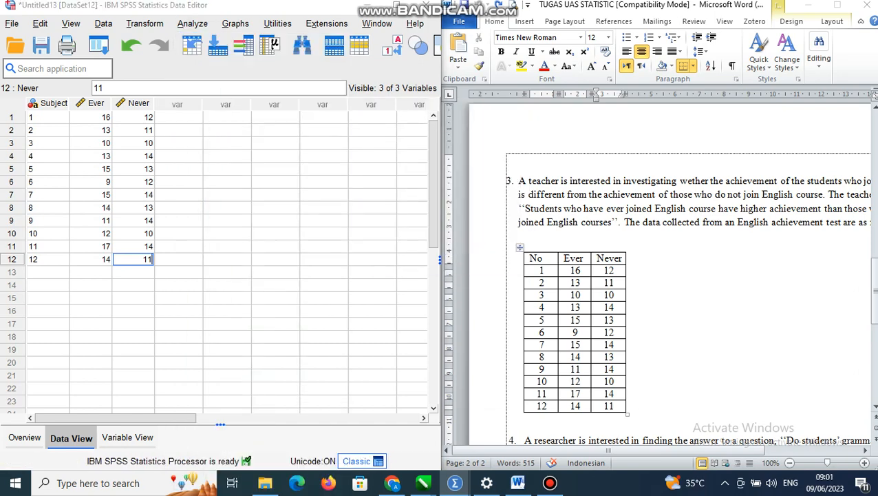
pyautogui.click(391, 234)
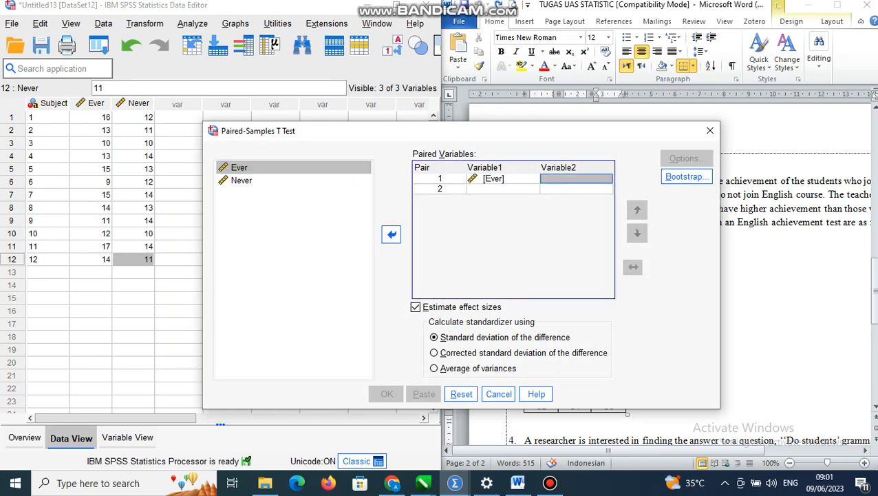
pyautogui.click(242, 180)
pyautogui.click(391, 234)
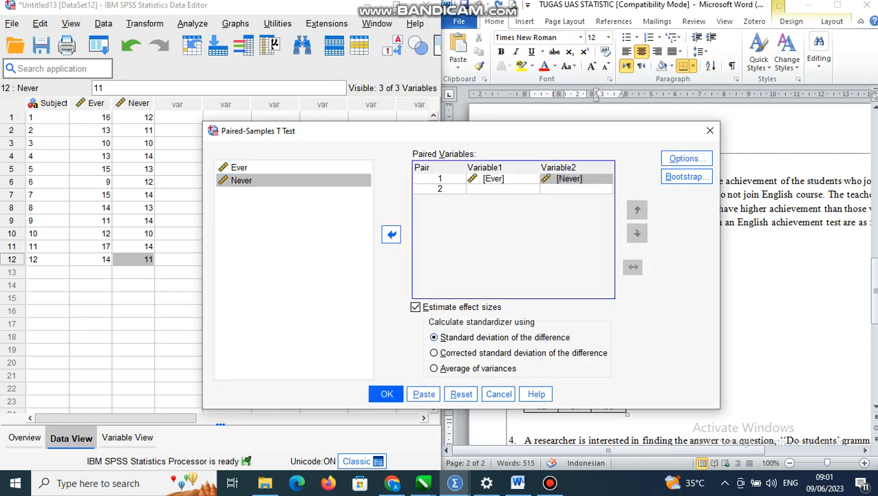
pyautogui.click(387, 394)
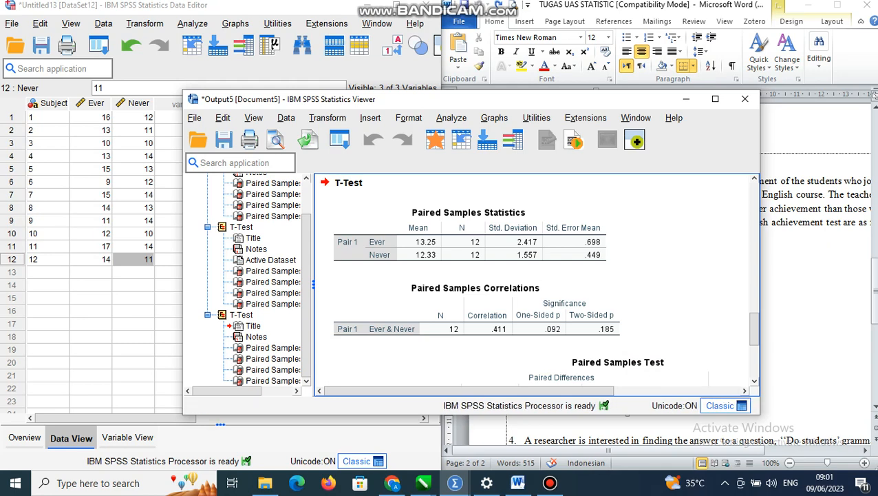
pyautogui.click(686, 98)
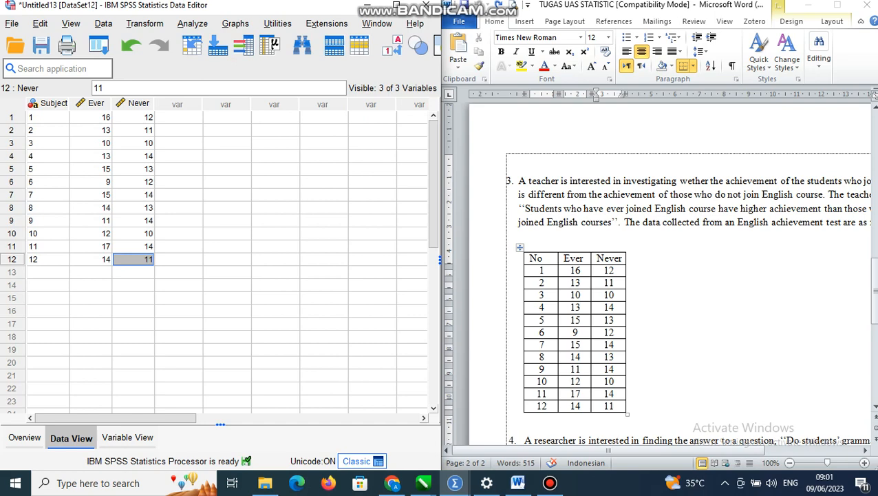
# Create a new empty dataset and bring the whole exercise 4 table into view in the Word document
pyautogui.click(12, 24)
pyautogui.moveTo(37, 36)
pyautogui.click(243, 40)
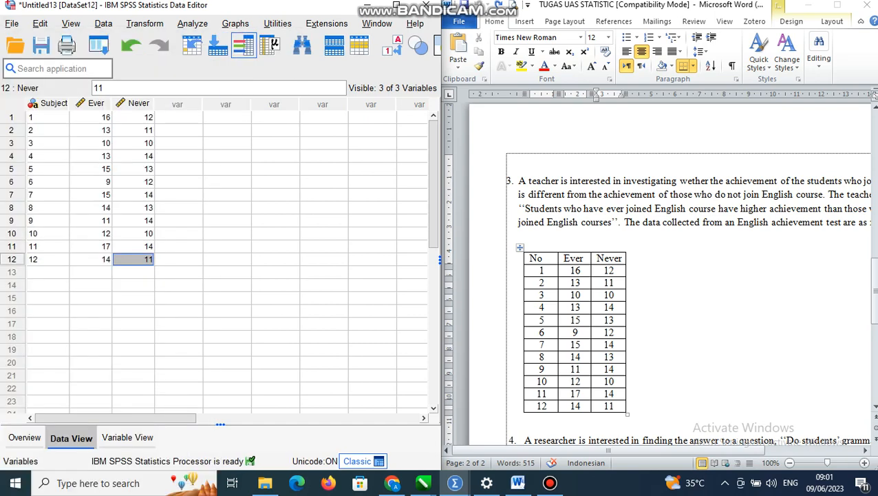
pyautogui.scroll(-8, 689, 275)
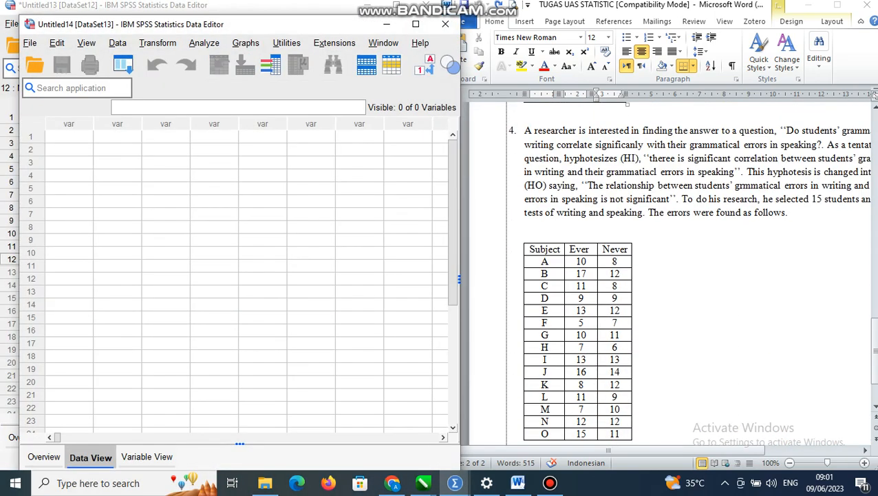
pyautogui.scroll(-2, 688, 275)
pyautogui.scroll(2, 689, 275)
pyautogui.scroll(-2, 688, 275)
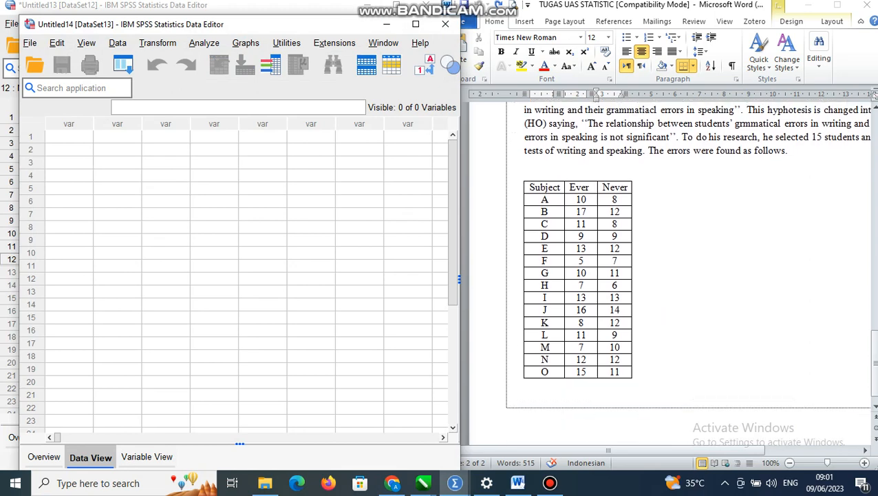
# Define three variables named Subject, Ever and Never in the new dataset
pyautogui.click(147, 456)
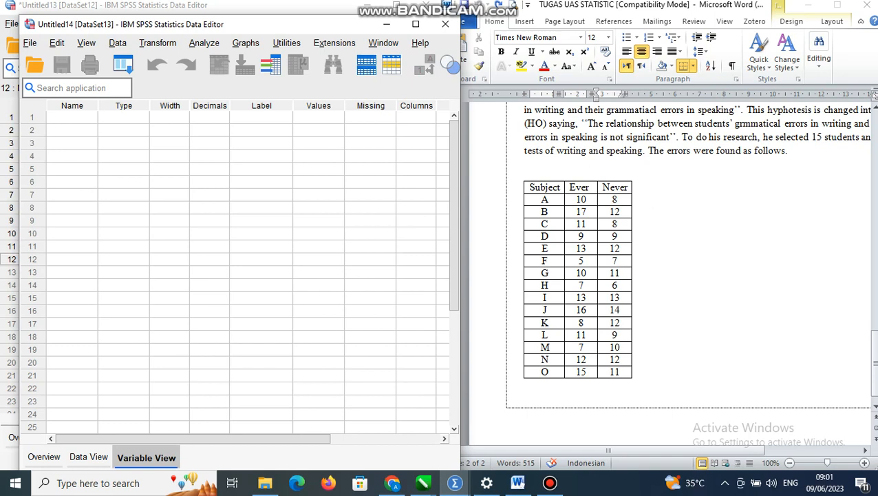
pyautogui.click(71, 118)
pyautogui.write('Subj')
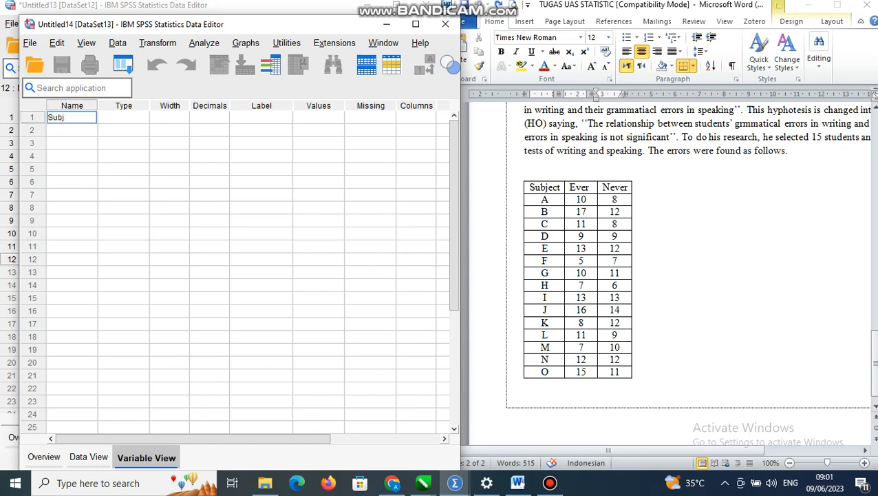
pyautogui.write('ect')
pyautogui.press('Return')
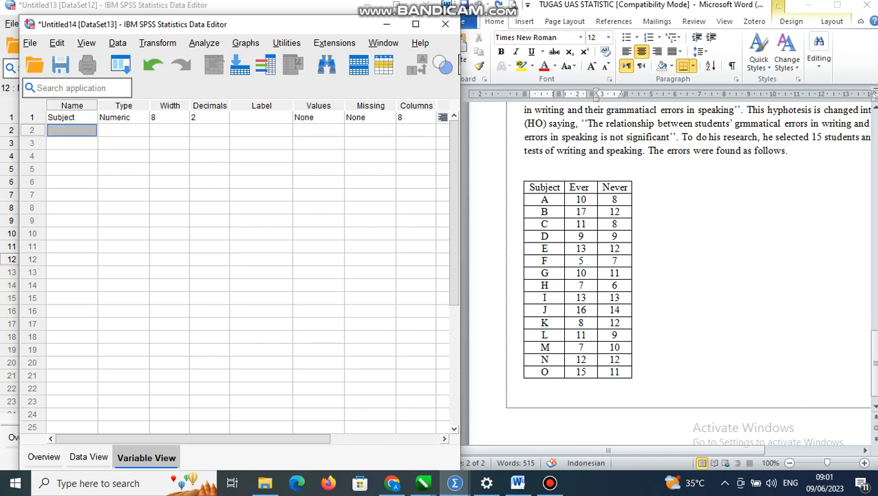
pyautogui.write('Ever')
pyautogui.press('Return')
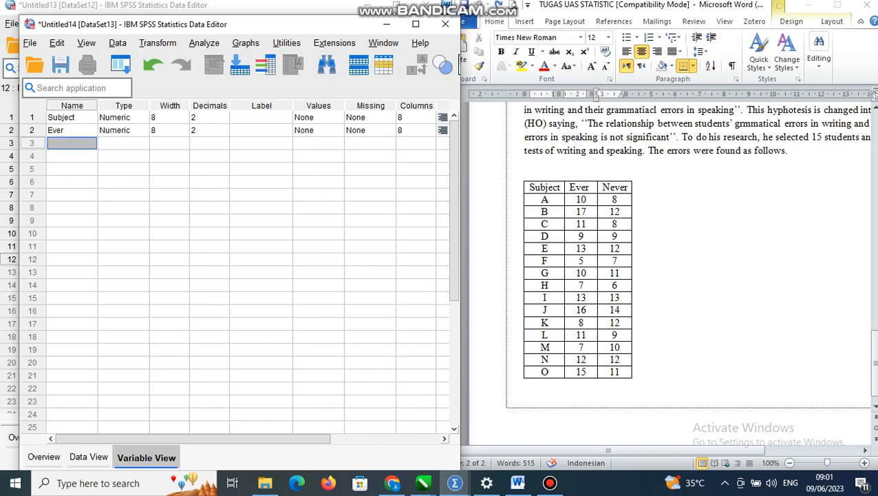
pyautogui.write('Never')
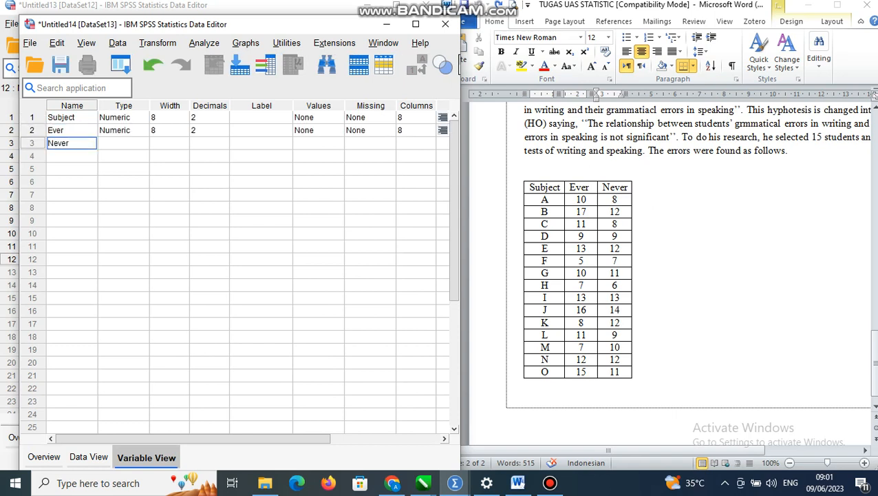
pyautogui.click(183, 119)
pyautogui.click(184, 121)
pyautogui.click(183, 120)
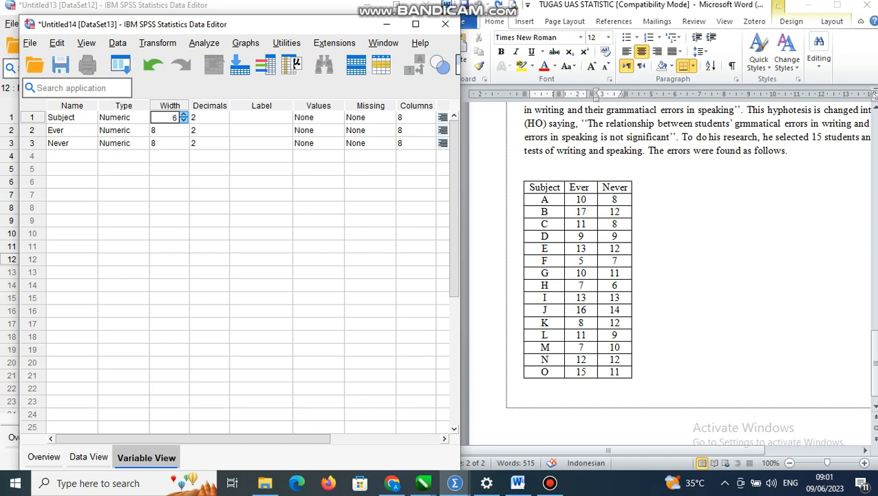
pyautogui.click(184, 114)
pyautogui.click(184, 115)
pyautogui.click(223, 119)
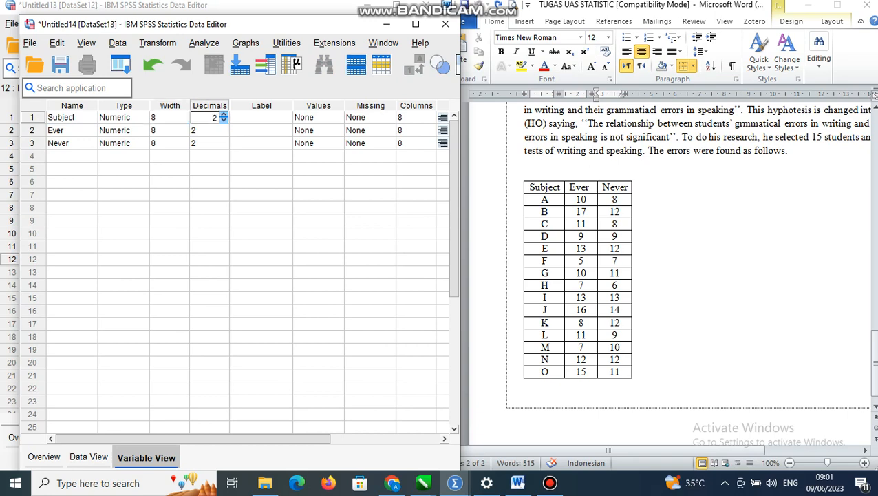
# Change the Subject variable's type to String with a length of 8 bytes
pyautogui.click(123, 105)
pyautogui.click(142, 118)
pyautogui.click(144, 117)
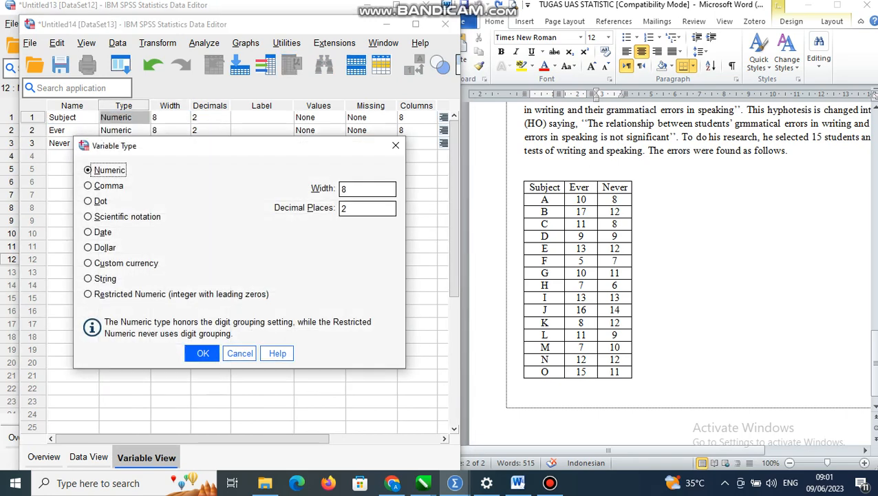
pyautogui.click(87, 278)
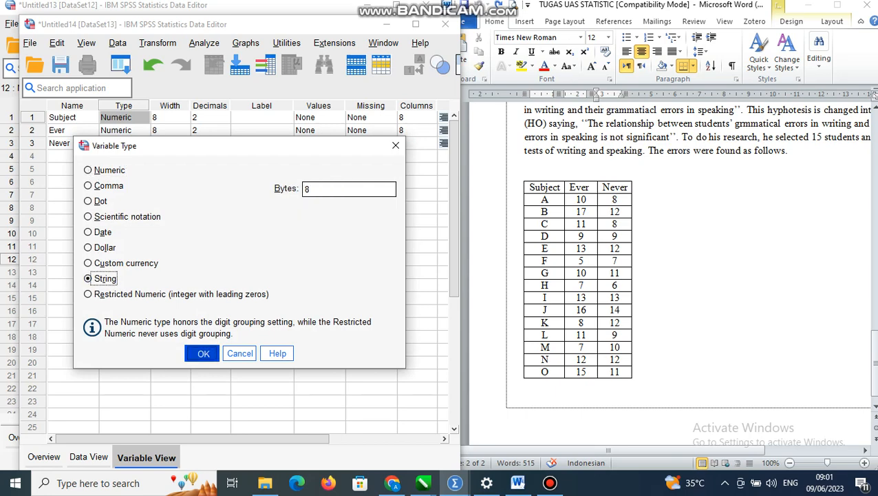
pyautogui.click(203, 353)
# Set the decimals of the Ever and Never variables to 0
pyautogui.click(213, 130)
pyautogui.write('0')
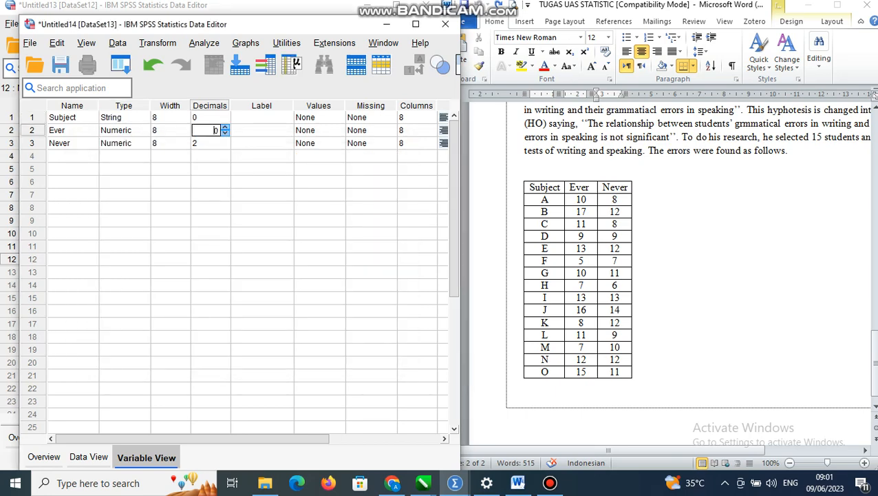
pyautogui.click(215, 143)
pyautogui.doubleClick(226, 146)
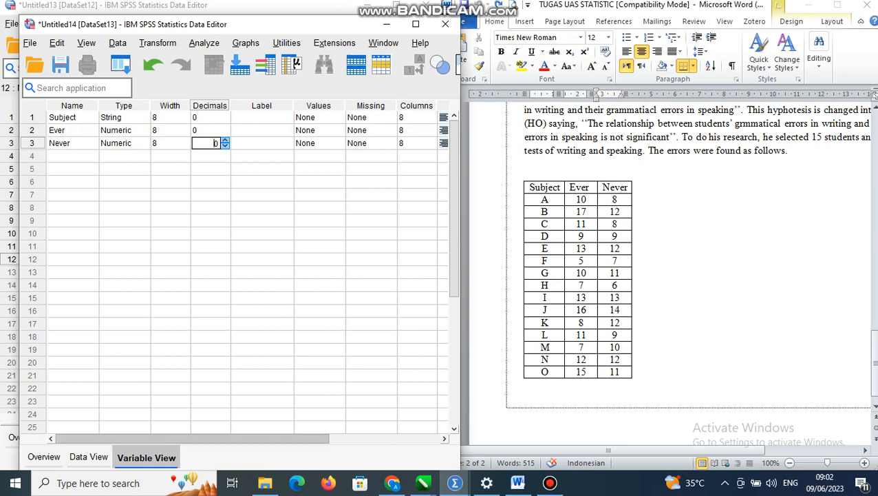
# Set the measurement level of the Ever and Never variables to Scale
pyautogui.moveTo(227, 439); pyautogui.dragTo(306, 438)
pyautogui.click(435, 130)
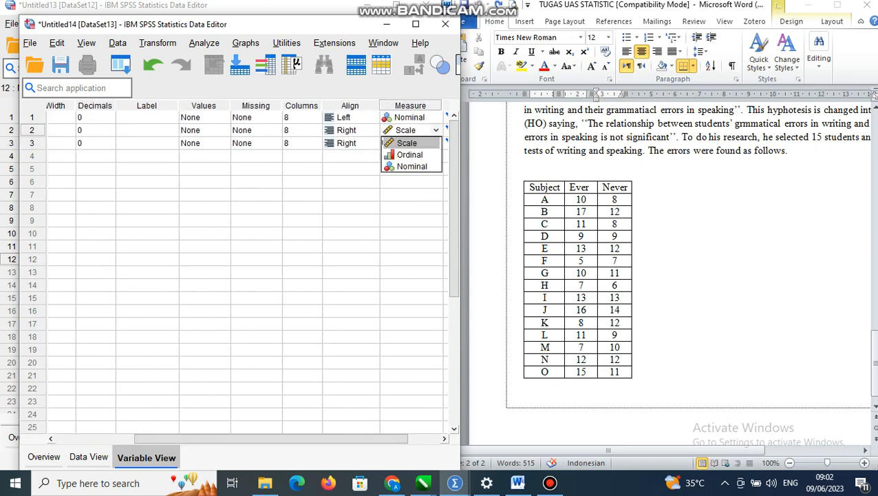
pyautogui.click(413, 143)
pyautogui.click(414, 143)
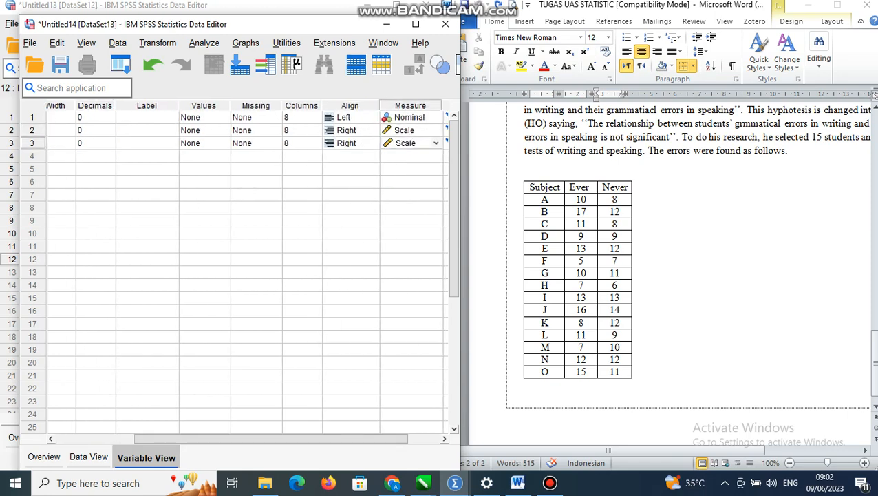
# Enter the letters A to O in the Subject column, rows 1 to 15, following the exercise 4 table in Word
pyautogui.click(88, 456)
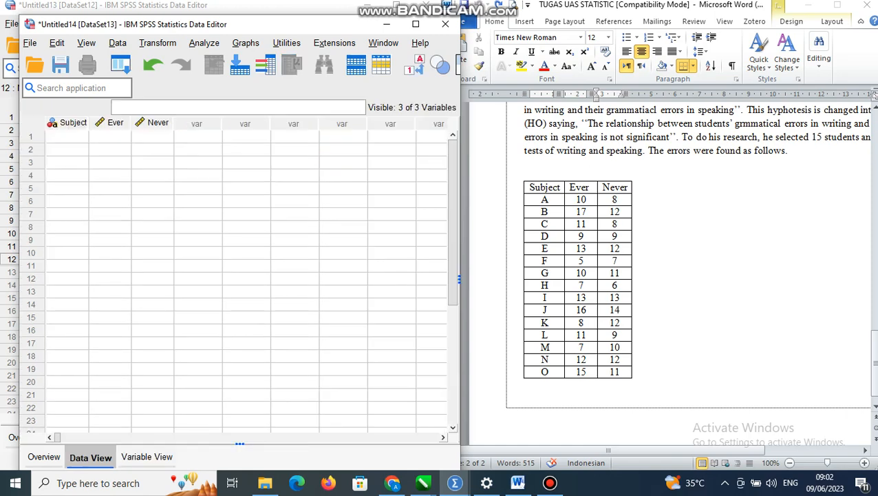
pyautogui.moveTo(532, 200); pyautogui.dragTo(623, 372)
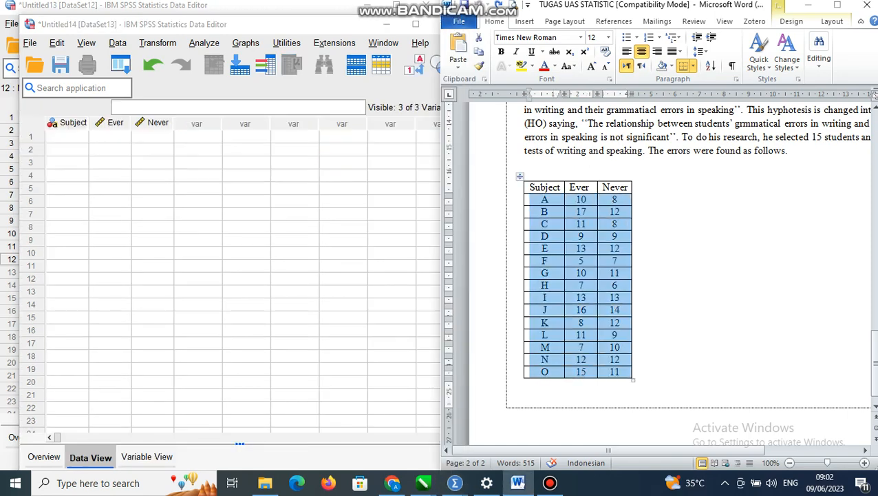
pyautogui.click(67, 137)
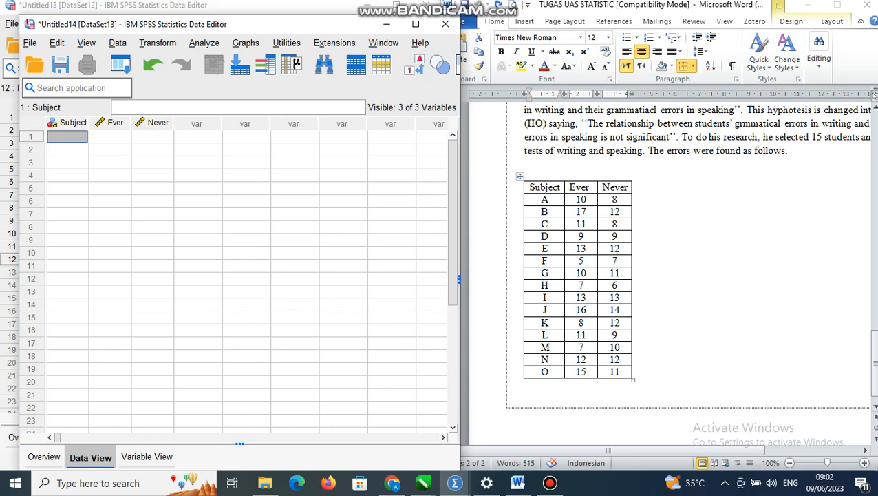
pyautogui.write('A')
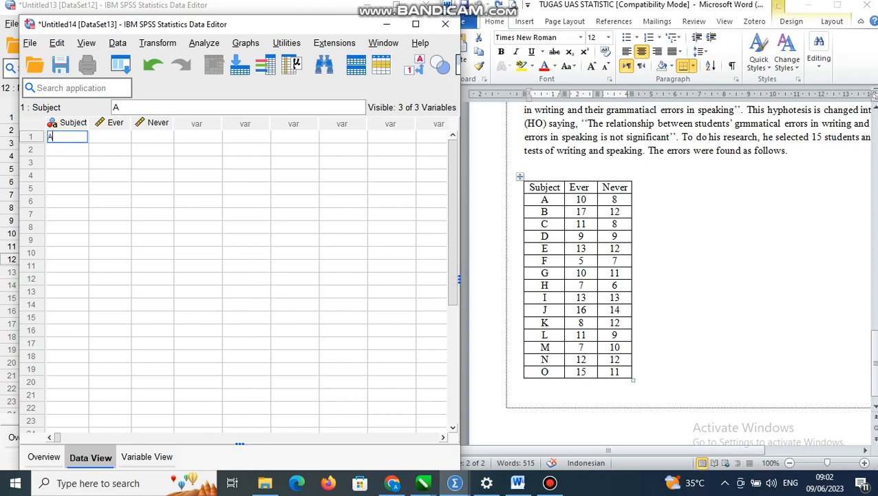
pyautogui.press('Return')
pyautogui.write('B')
pyautogui.press('Return')
pyautogui.write('C')
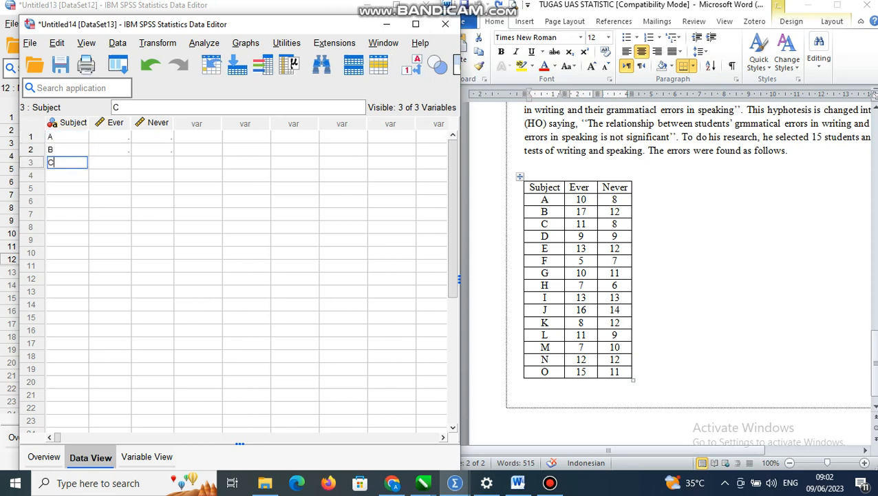
pyautogui.press('Return')
pyautogui.write('D')
pyautogui.press('Return')
pyautogui.write('E F G H ')
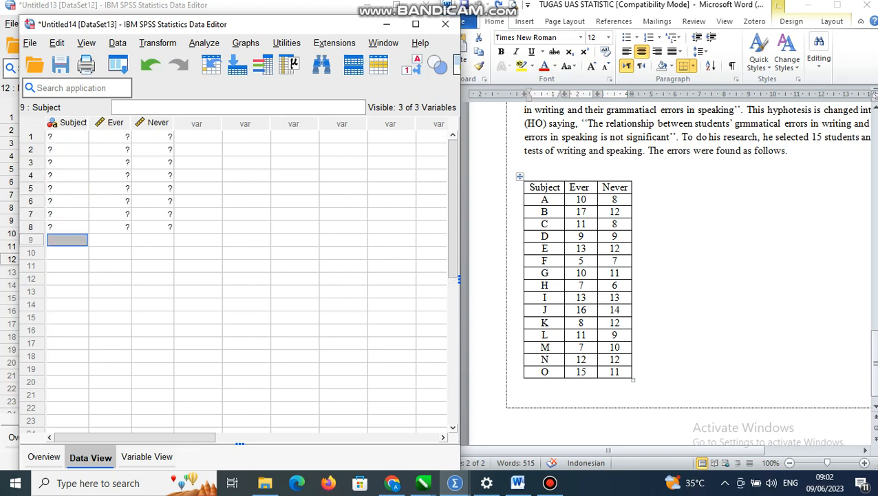
pyautogui.write('I')
pyautogui.press('Return')
pyautogui.write('J K L ')
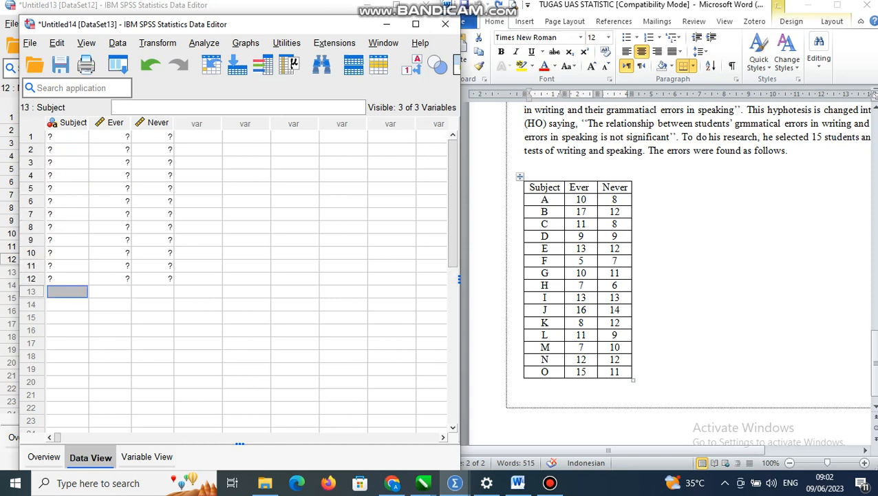
pyautogui.write('M N O')
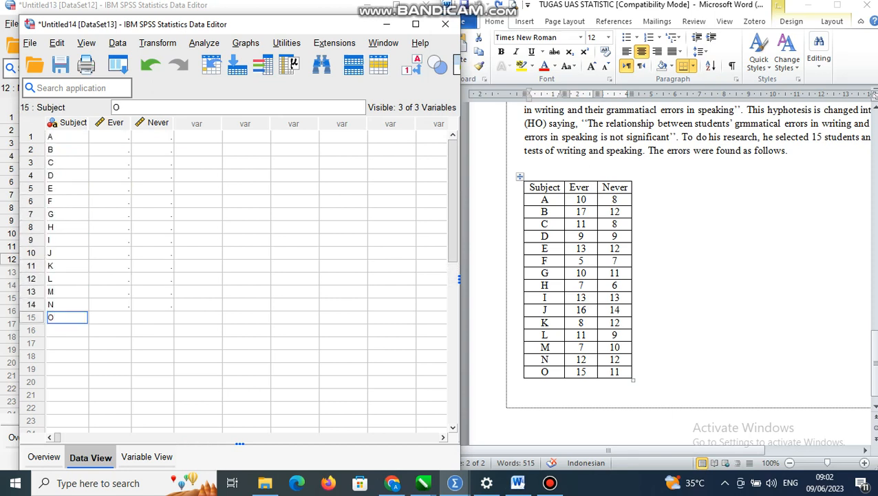
# Enter the Ever values 10, 17, 11, 9, 13, 5, 10, 7, 13, 16, 8, 11, 7, 12 and 15 in rows 1 to 15
pyautogui.click(110, 122)
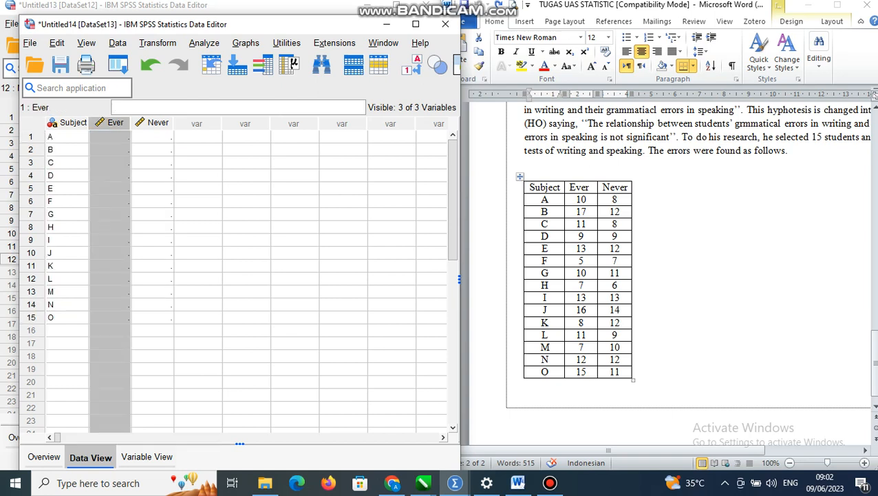
pyautogui.click(110, 136)
pyautogui.write('10')
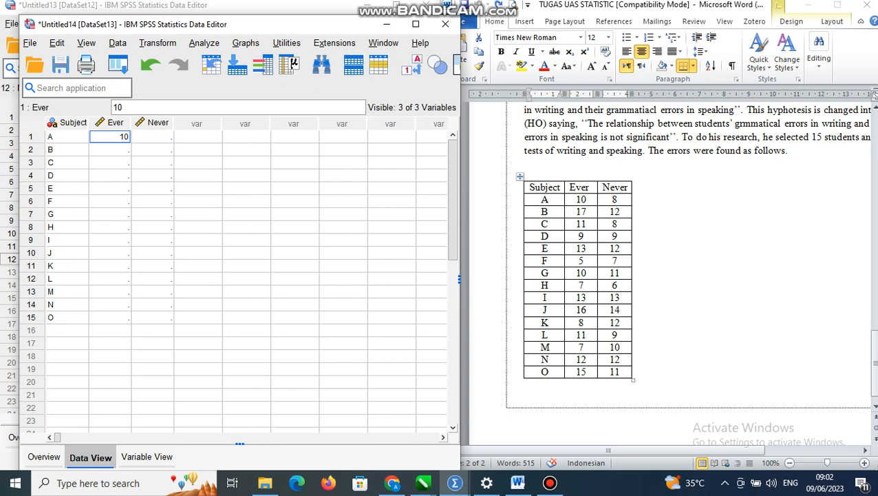
pyautogui.press('Return')
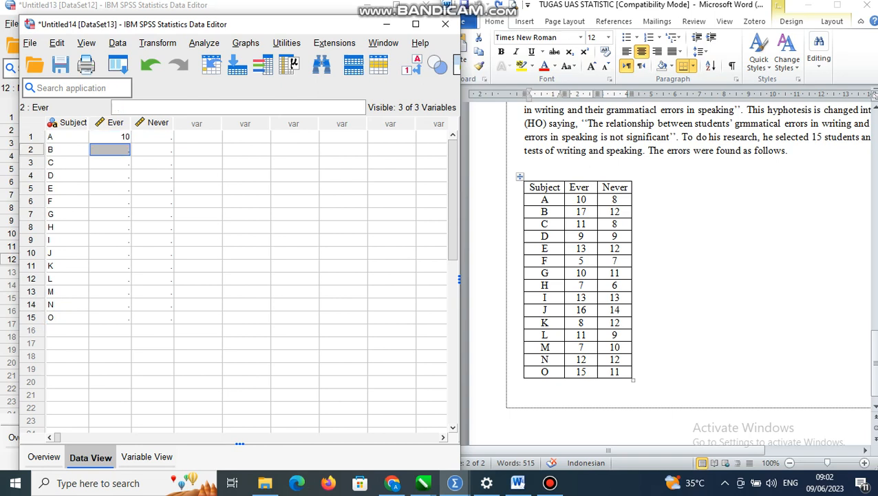
pyautogui.write('17')
pyautogui.press('Return')
pyautogui.write('11')
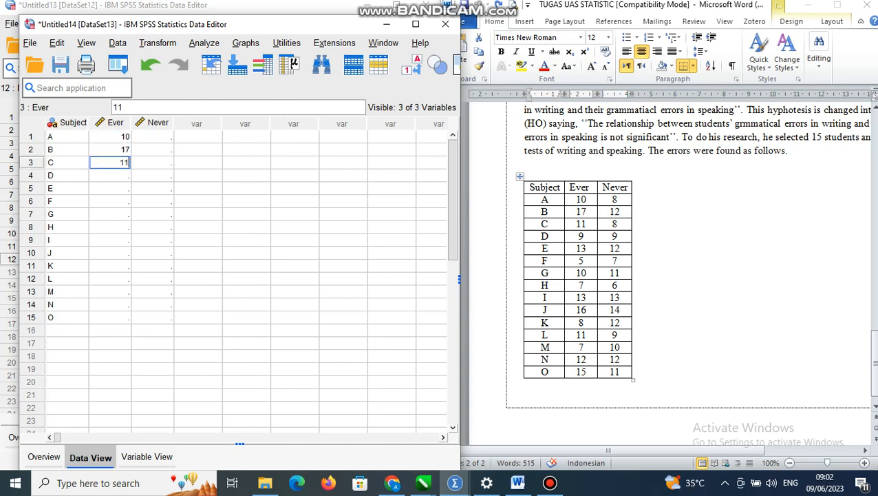
pyautogui.press('Return')
pyautogui.write('9')
pyautogui.press('Return')
pyautogui.write('13')
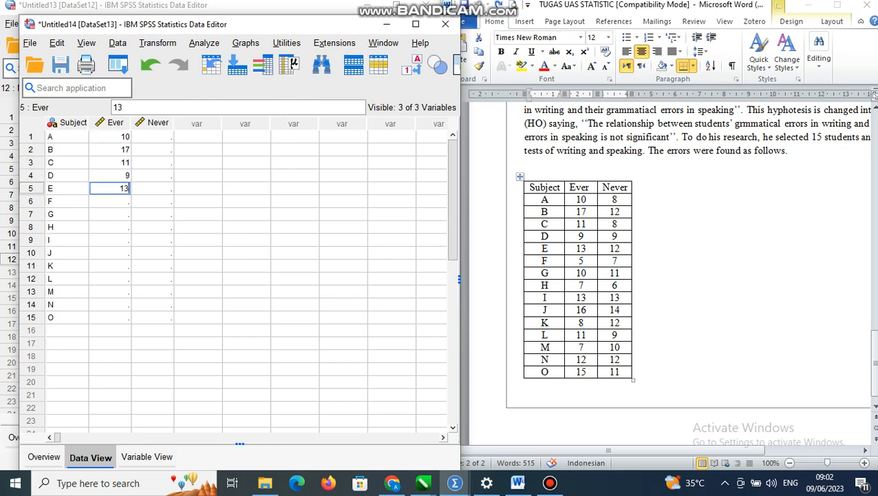
pyautogui.press('Return')
pyautogui.write('4')
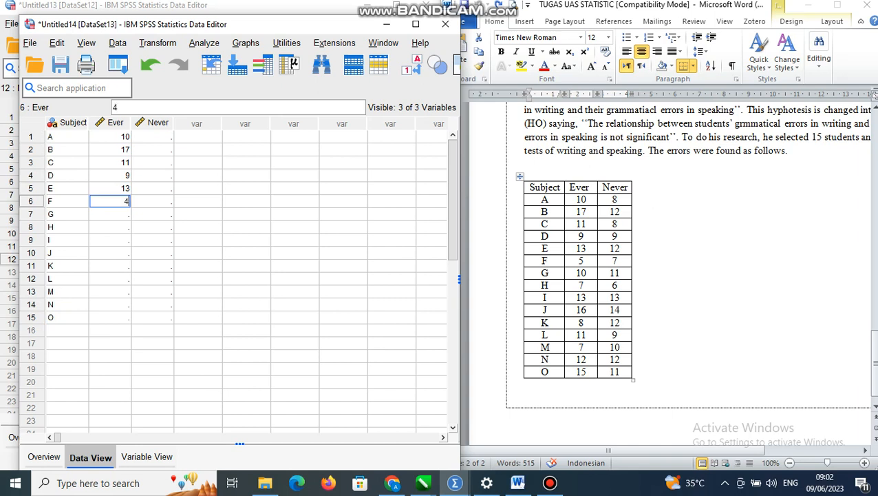
pyautogui.press('BackSpace')
pyautogui.write('5')
pyautogui.press('Return')
pyautogui.write('10')
pyautogui.press('Return')
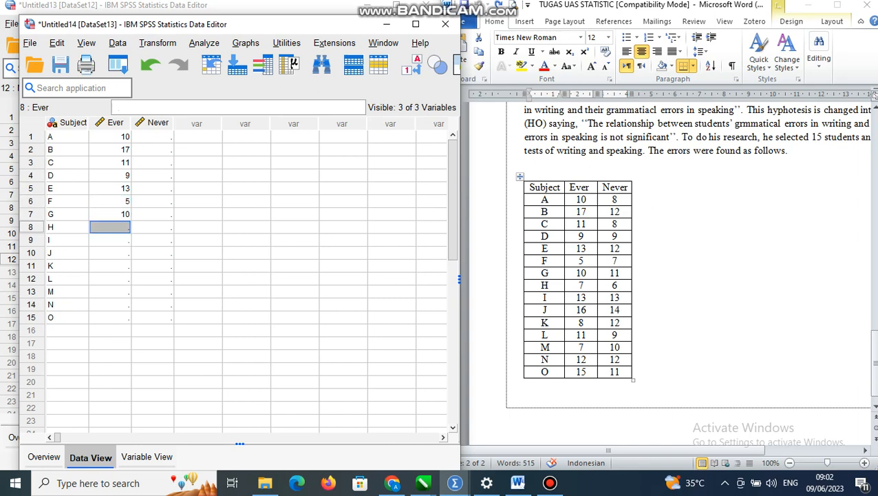
pyautogui.write('7')
pyautogui.press('Return')
pyautogui.write('13')
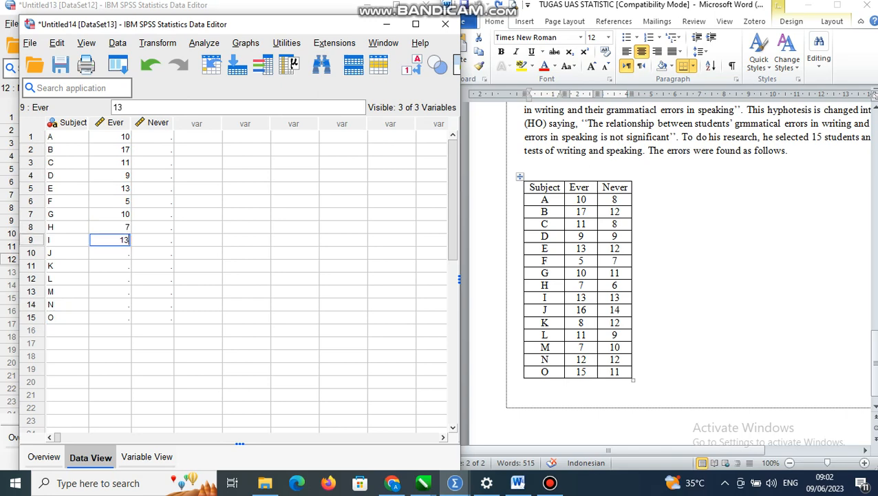
pyautogui.press('Return')
pyautogui.write('16')
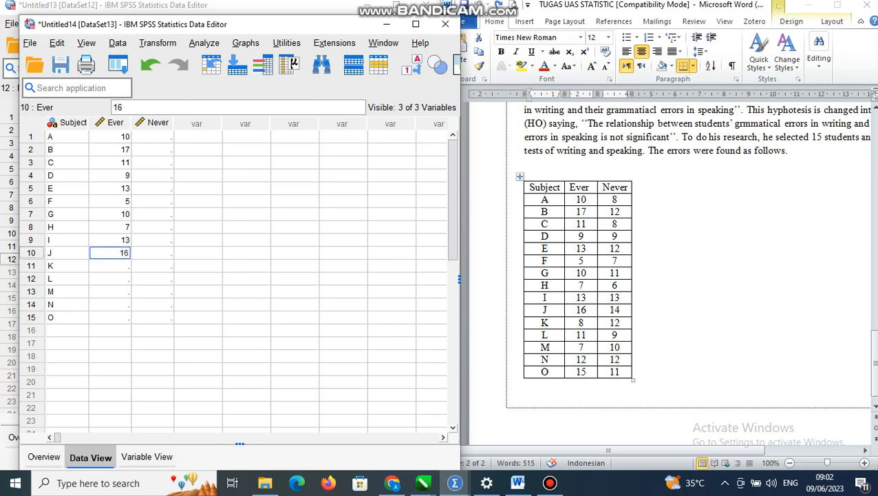
pyautogui.press('Return')
pyautogui.write('8')
pyautogui.press('Return')
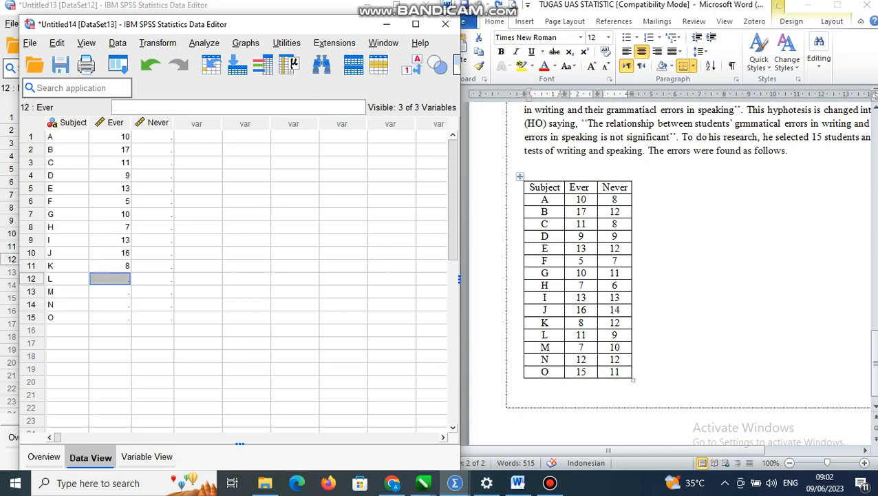
pyautogui.write('11')
pyautogui.press('Return')
pyautogui.write('7')
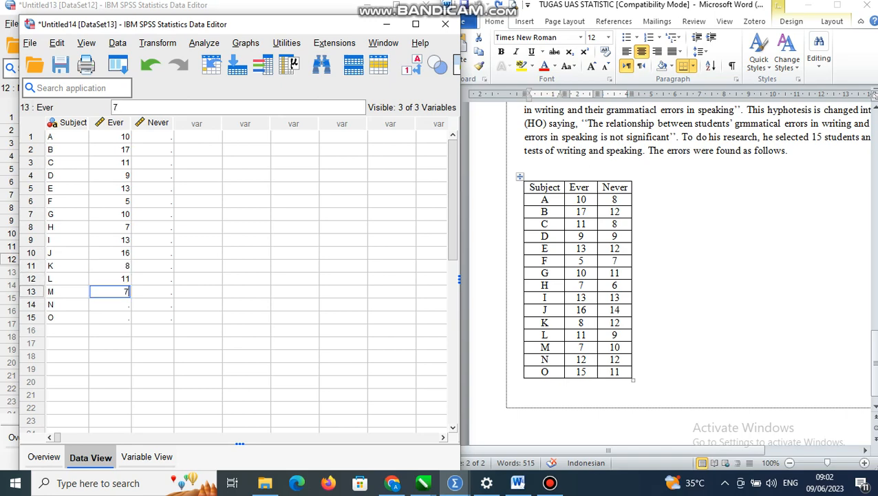
pyautogui.press('Return')
pyautogui.write('12')
pyautogui.press('Return')
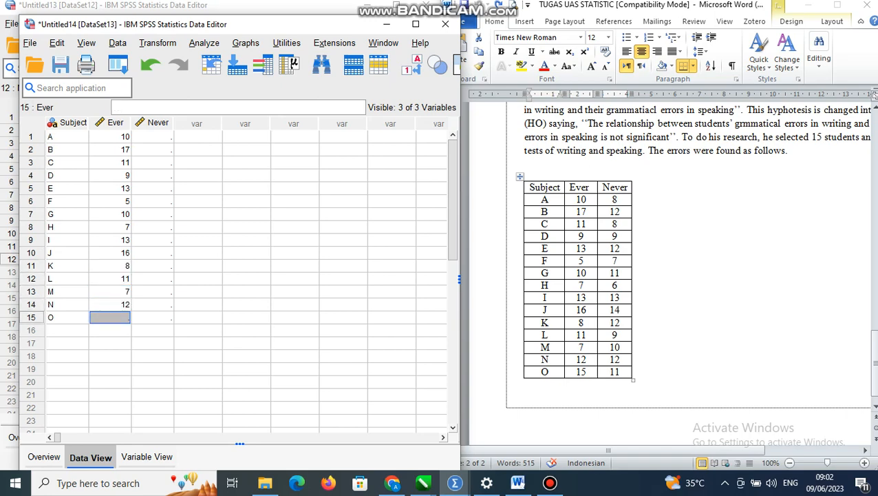
pyautogui.write('15')
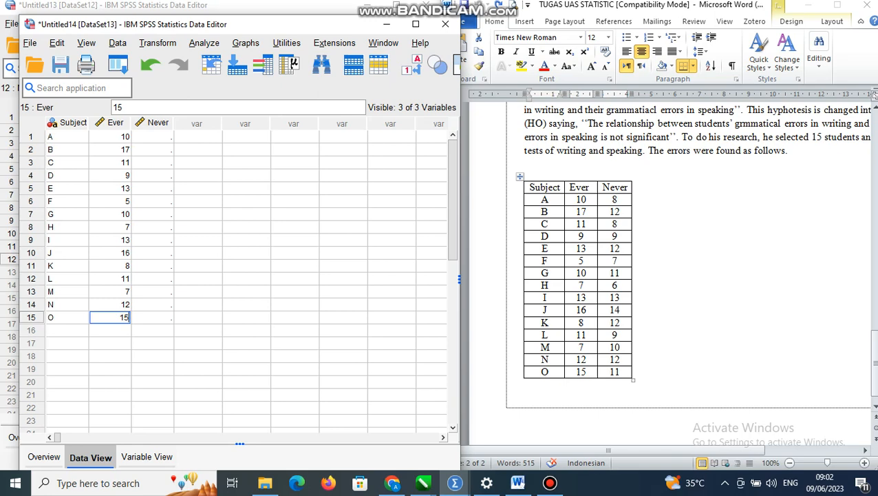
pyautogui.press('Return')
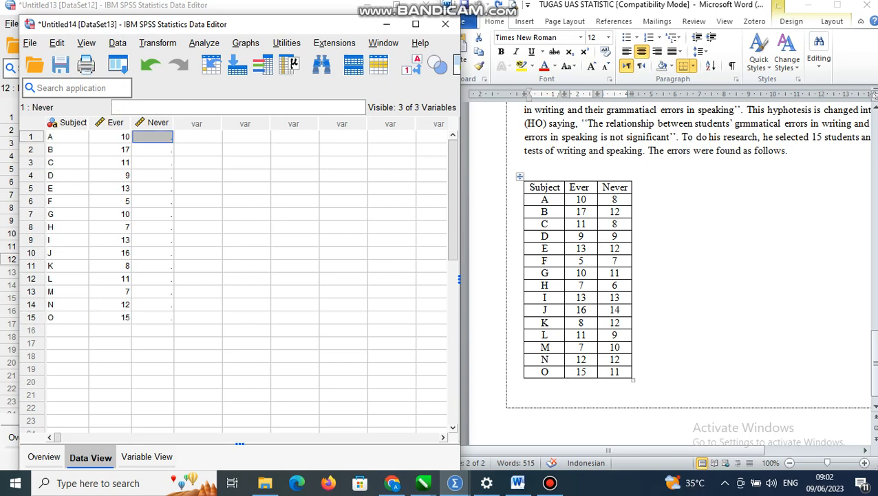
# Enter the Never values 8, 12, 8, 9, 12, 7, 11, 6, 13, 14, 12, 9, 10, 12 and 11 in rows 1 to 15
pyautogui.write('8')
pyautogui.press('Return')
pyautogui.write('12')
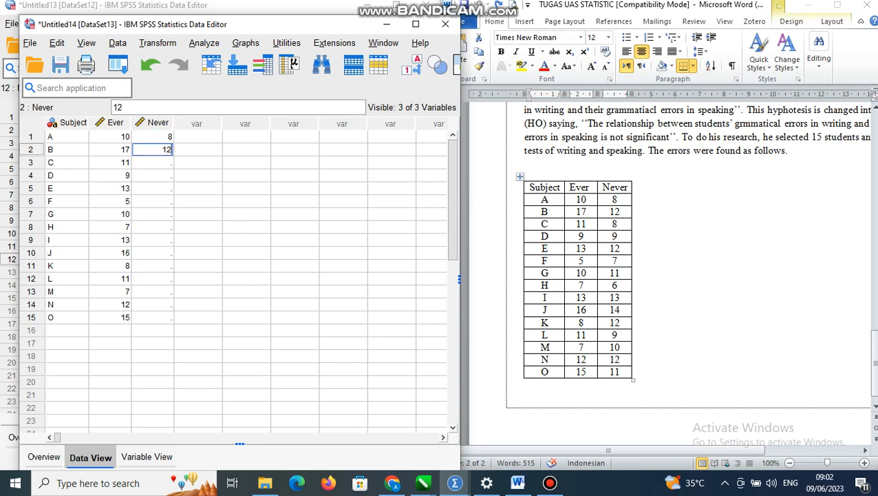
pyautogui.press('Return')
pyautogui.write('8')
pyautogui.press('Return')
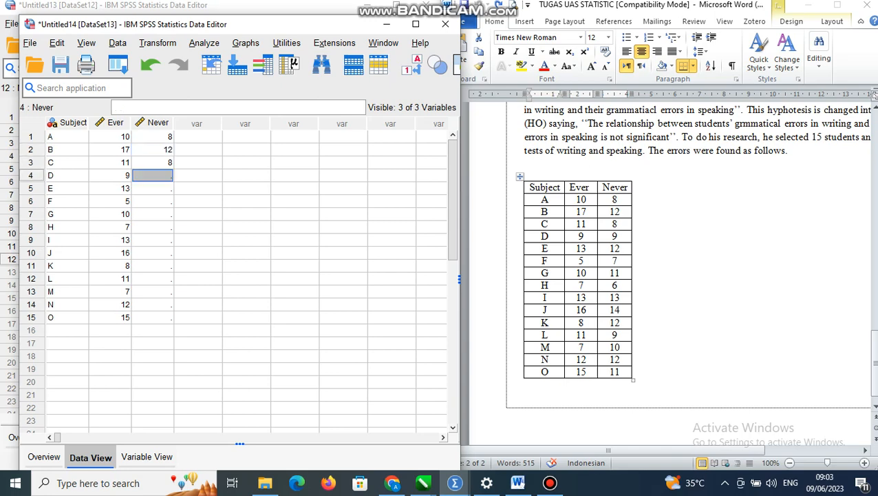
pyautogui.write('9')
pyautogui.press('Return')
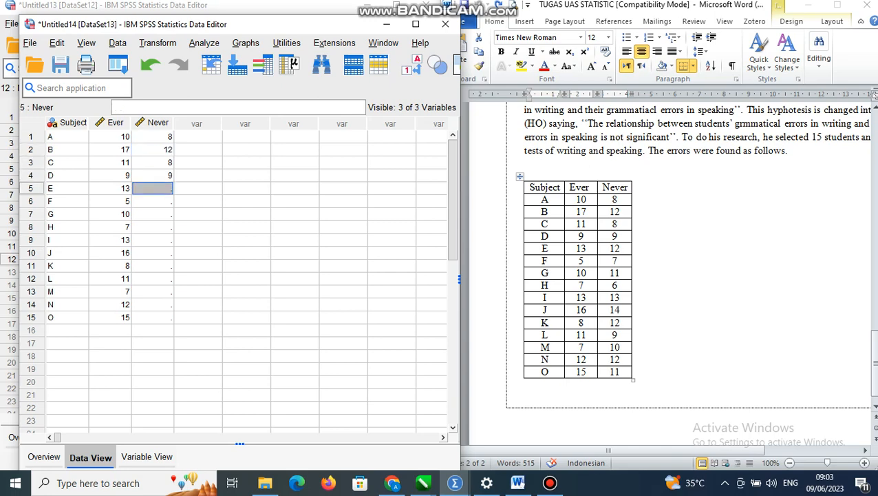
pyautogui.write('12')
pyautogui.press('Return')
pyautogui.write('7')
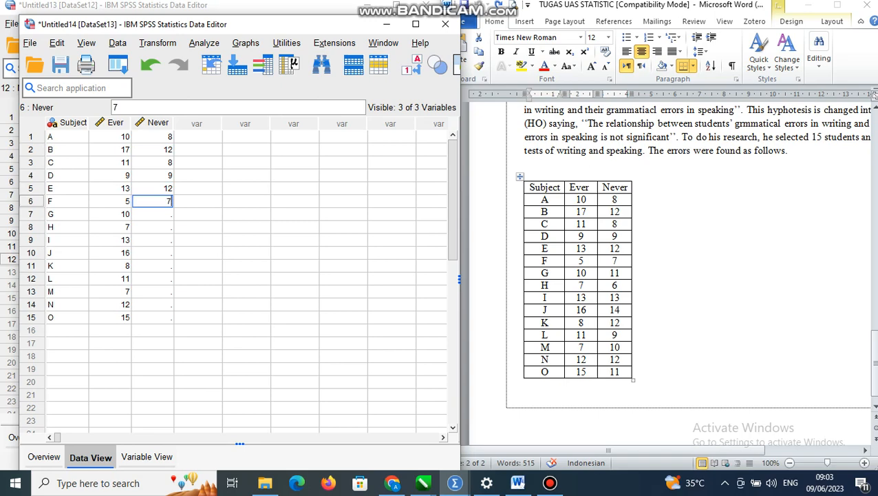
pyautogui.press('Return')
pyautogui.write('11')
pyautogui.press('Return')
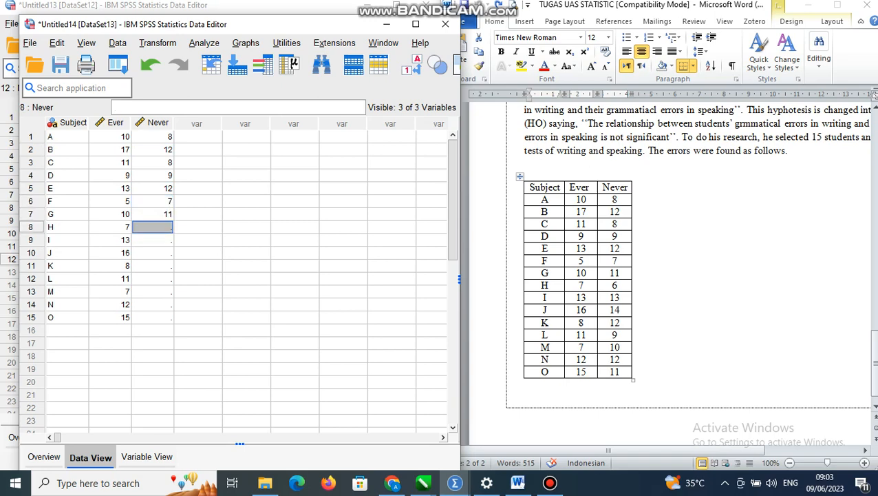
pyautogui.write('6')
pyautogui.press('Return')
pyautogui.write('13')
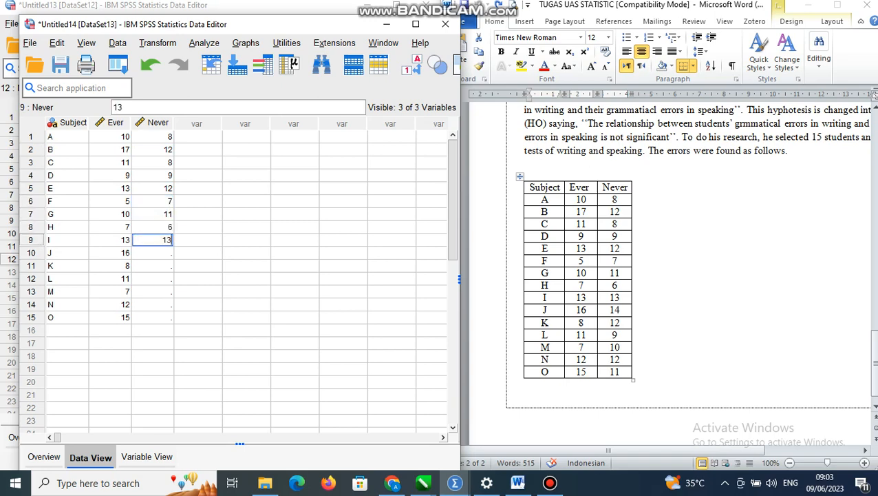
pyautogui.press('Return')
pyautogui.write('14')
pyautogui.press('Return')
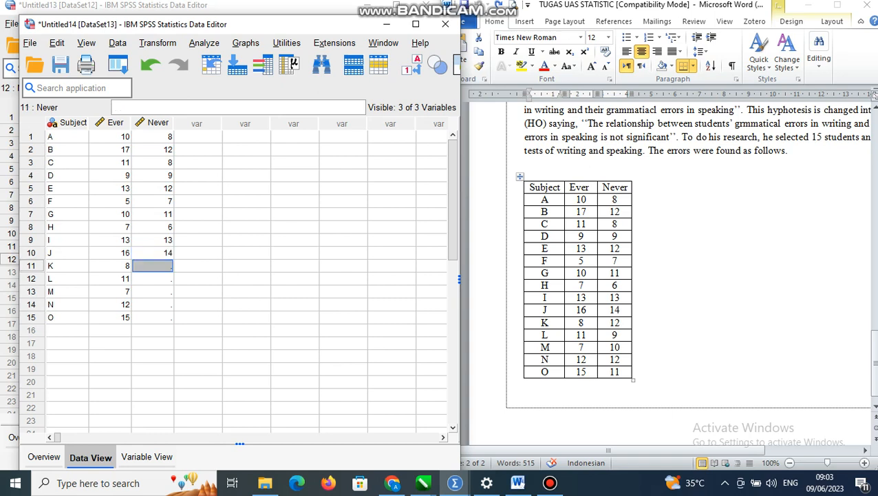
pyautogui.write('12')
pyautogui.press('Return')
pyautogui.write('9')
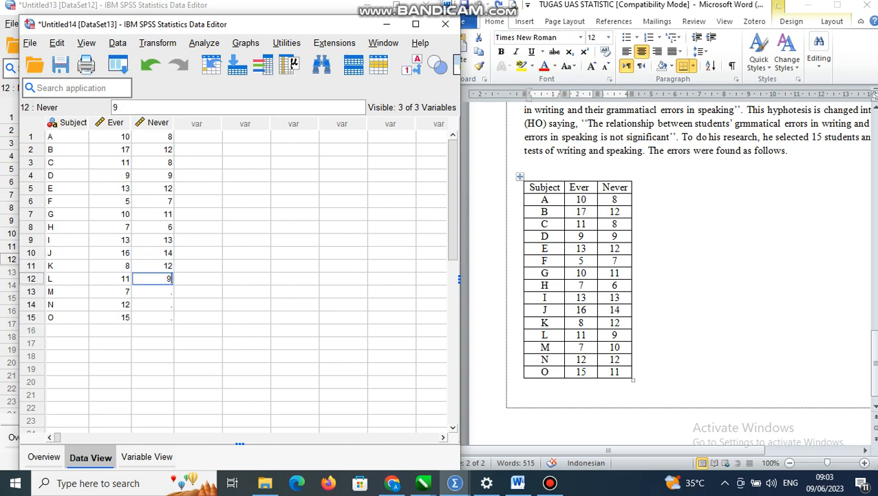
pyautogui.press('Return')
pyautogui.write('10')
pyautogui.press('Return')
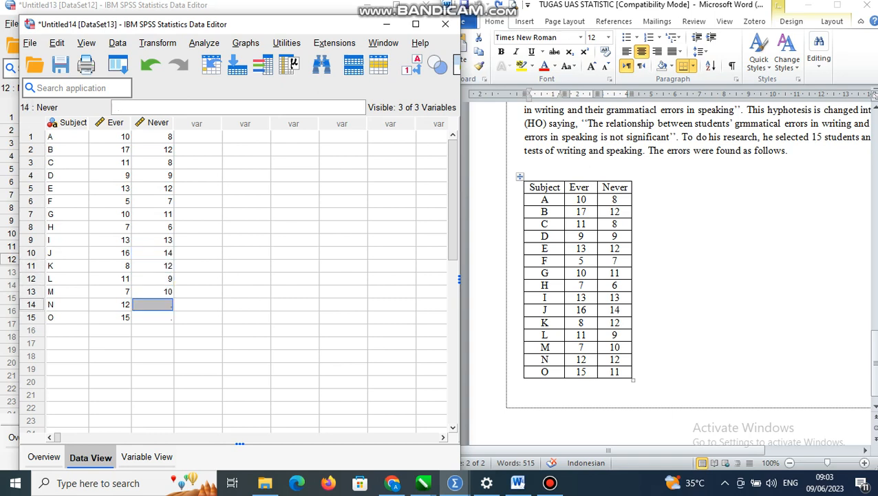
pyautogui.write('12')
pyautogui.press('Return')
pyautogui.write('11')
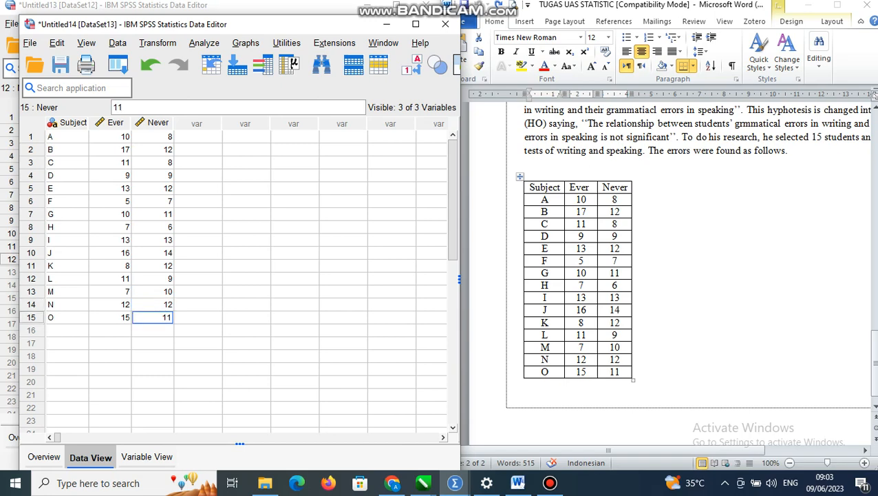
# Run a bivariate correlation on the Ever and Never variables with the Pearson coefficient and a two-tailed significance test
pyautogui.click(204, 42)
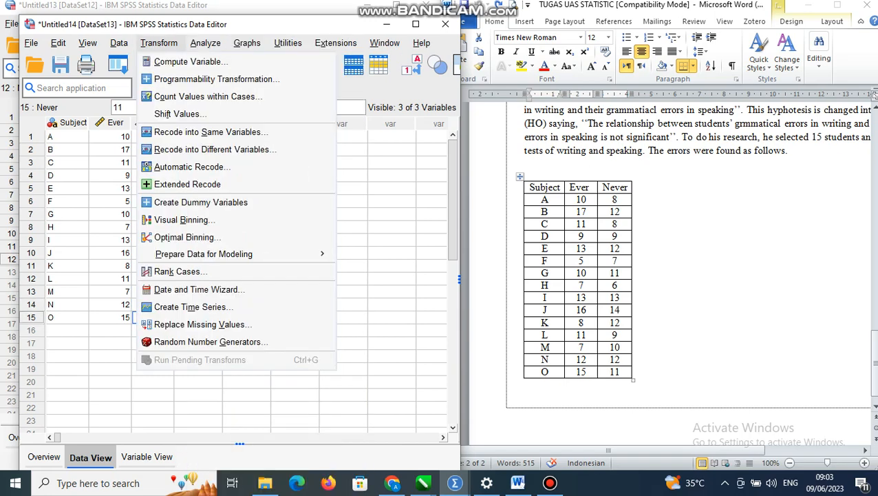
pyautogui.moveTo(234, 46)
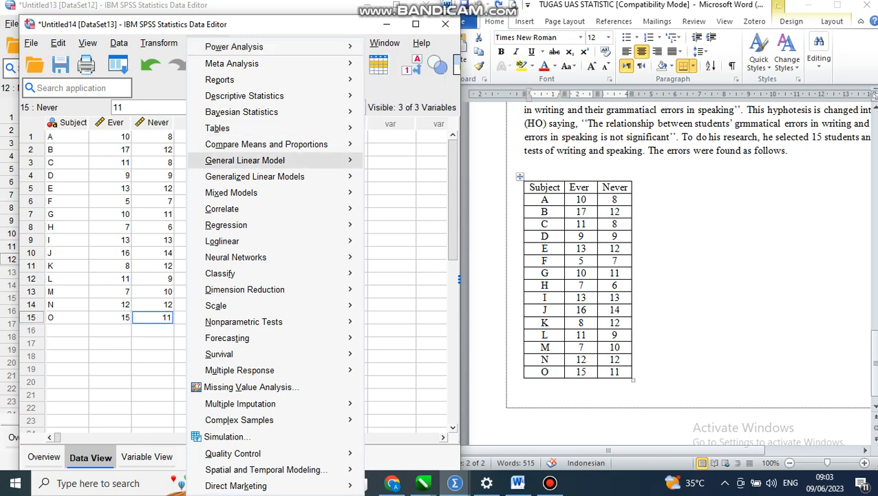
pyautogui.moveTo(227, 208)
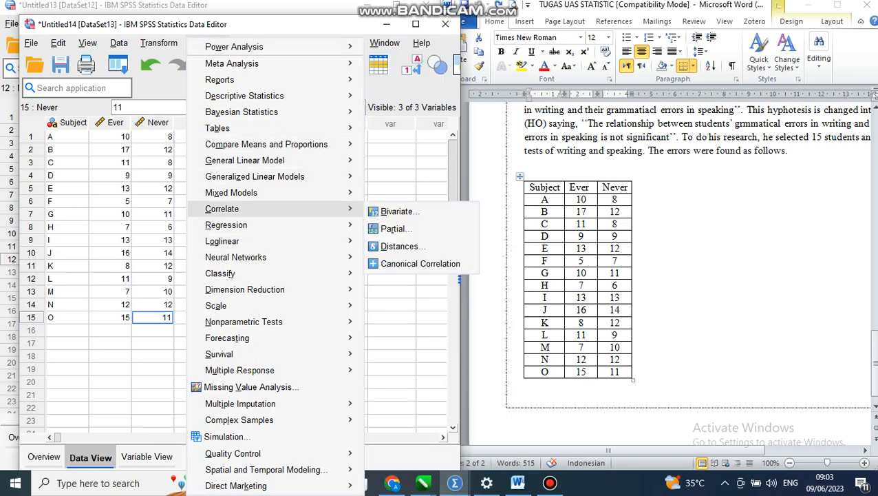
pyautogui.click(397, 212)
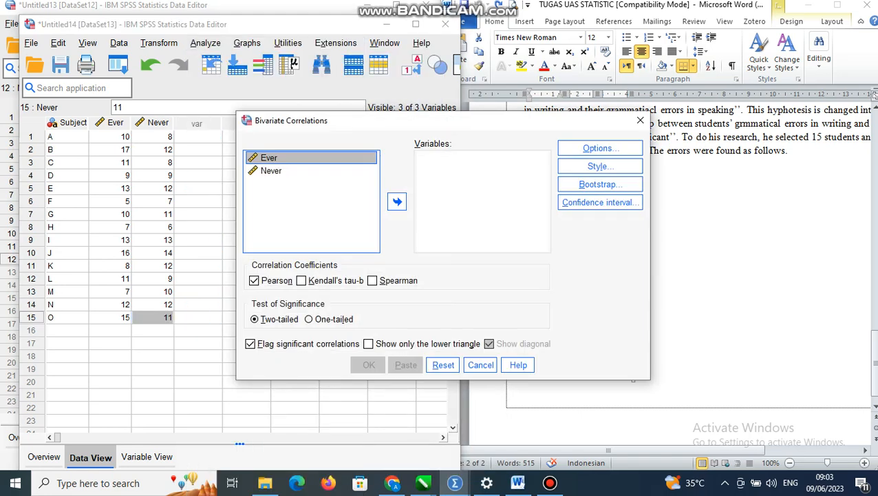
pyautogui.click(398, 201)
pyautogui.click(275, 158)
pyautogui.click(397, 201)
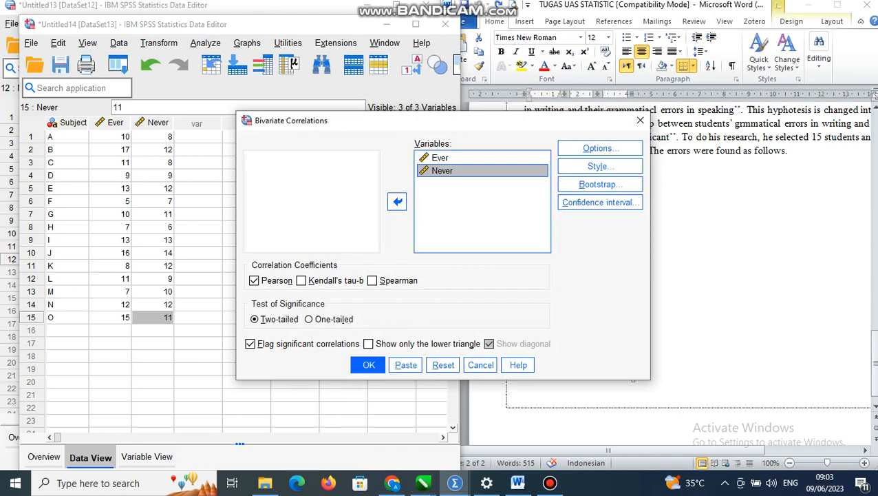
pyautogui.click(369, 365)
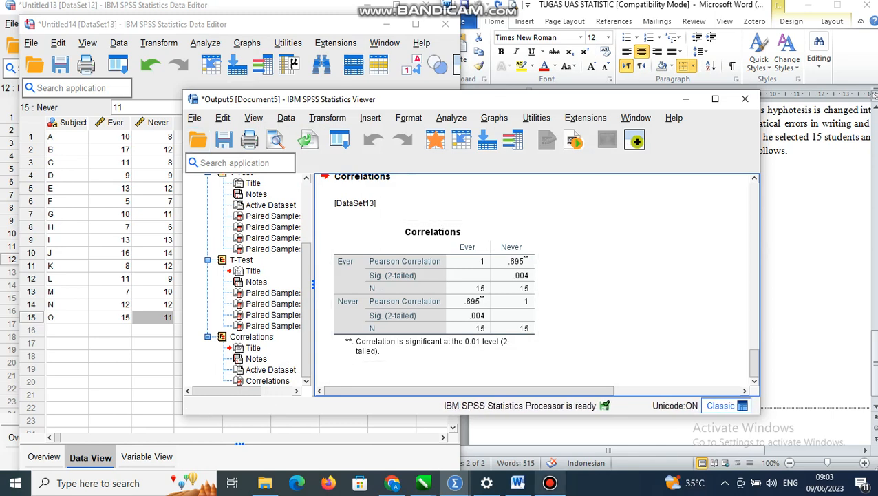
pyautogui.click(549, 483)
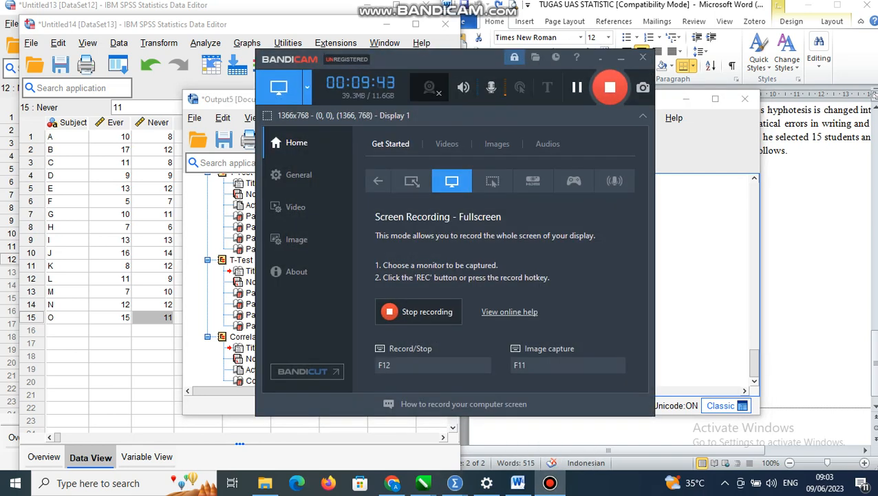